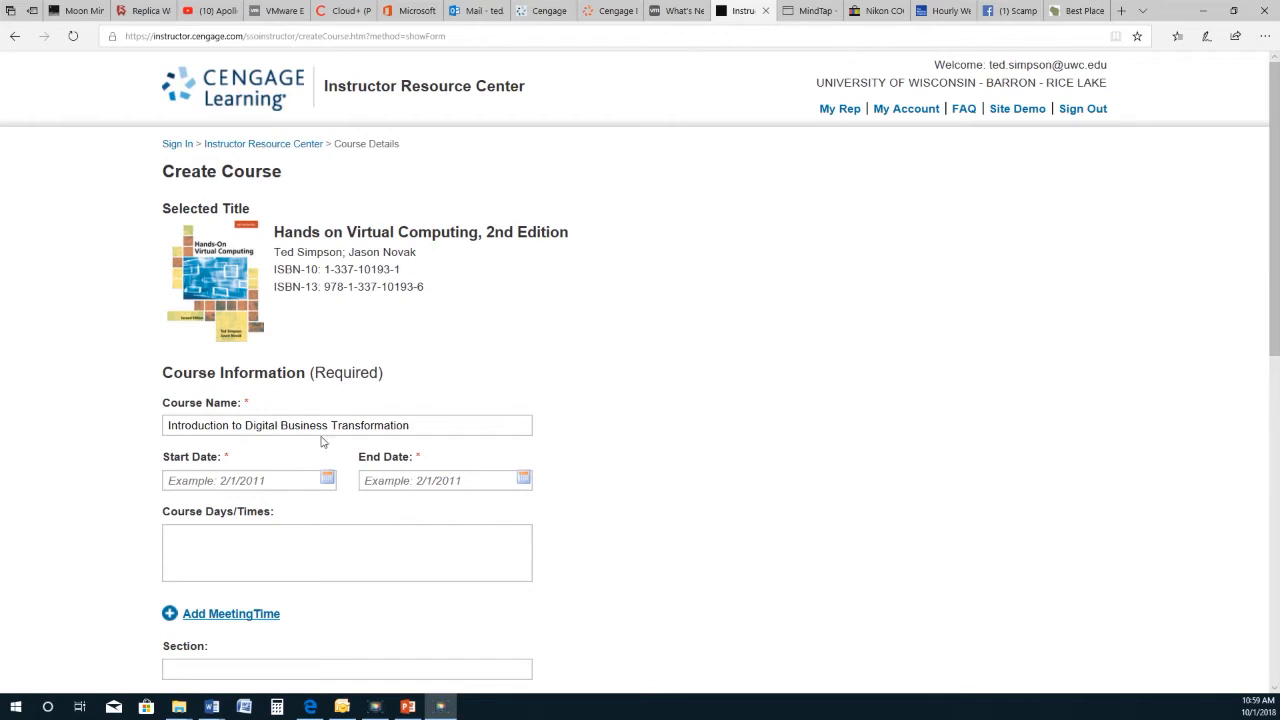
Step: Set the course start date to October 8, 2018 and end date to December 14, 2018
click(327, 479)
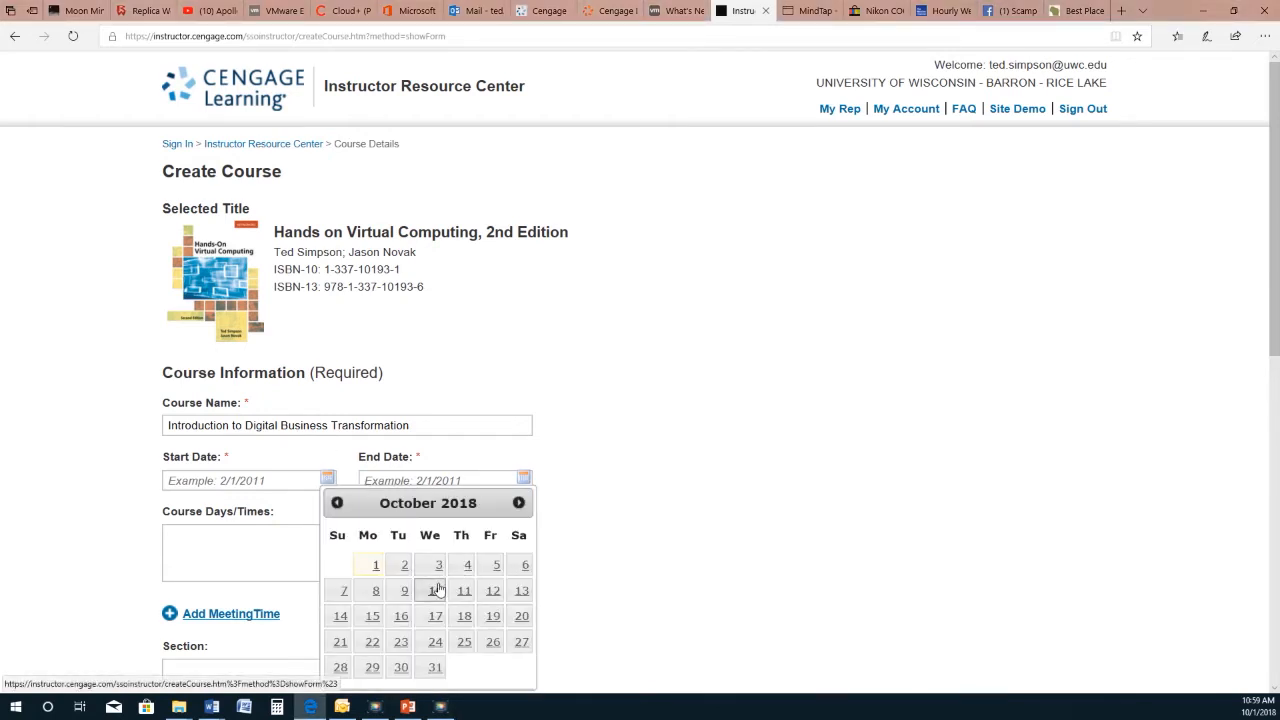
click(377, 591)
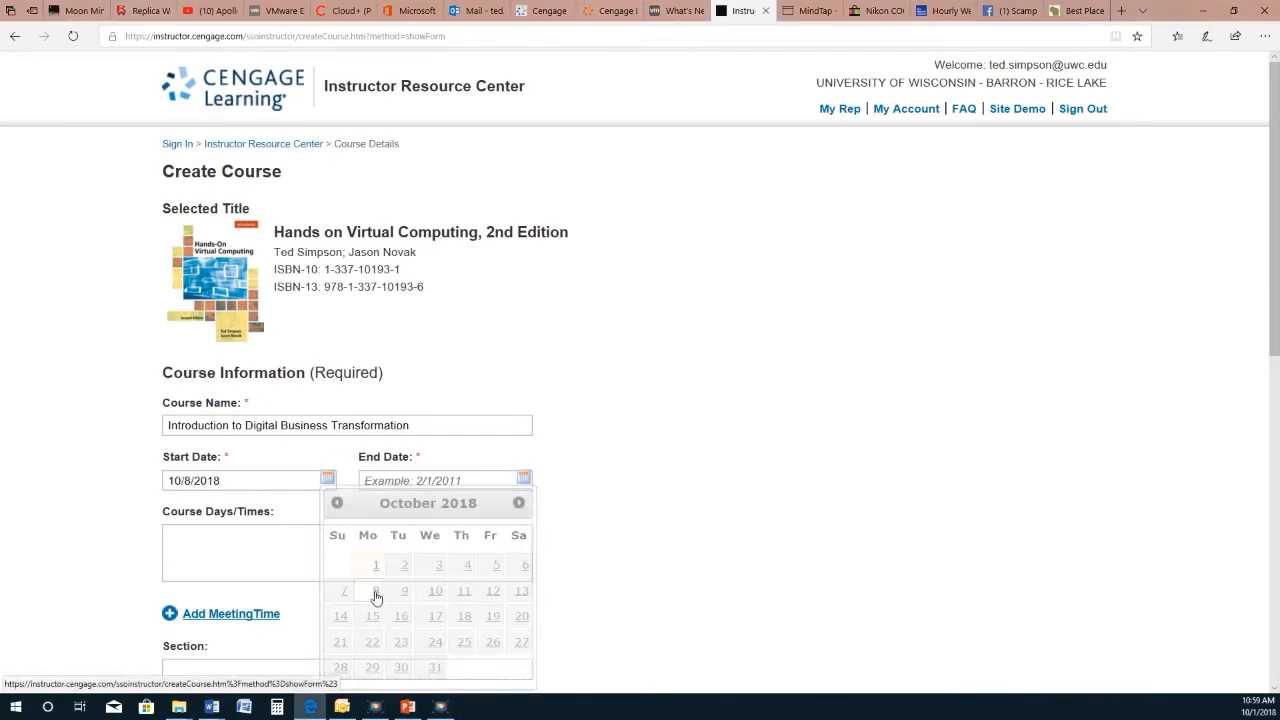
click(523, 478)
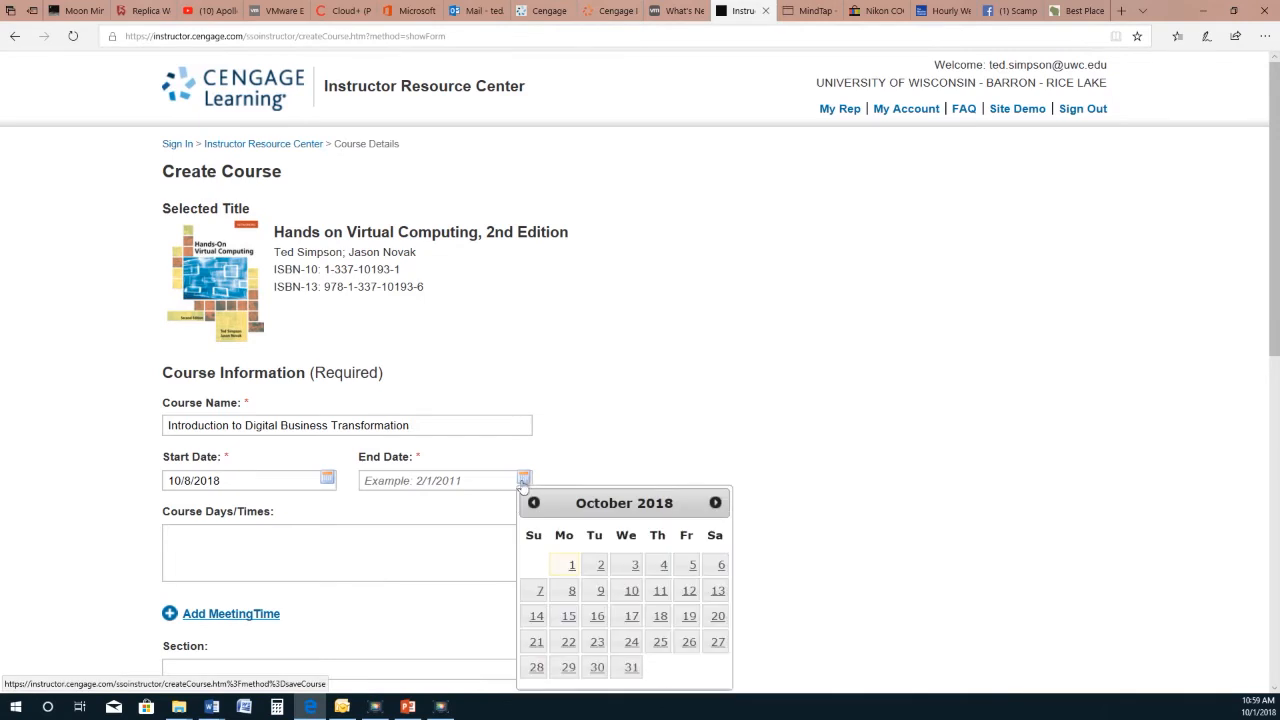
click(715, 502)
click(715, 502)
click(689, 617)
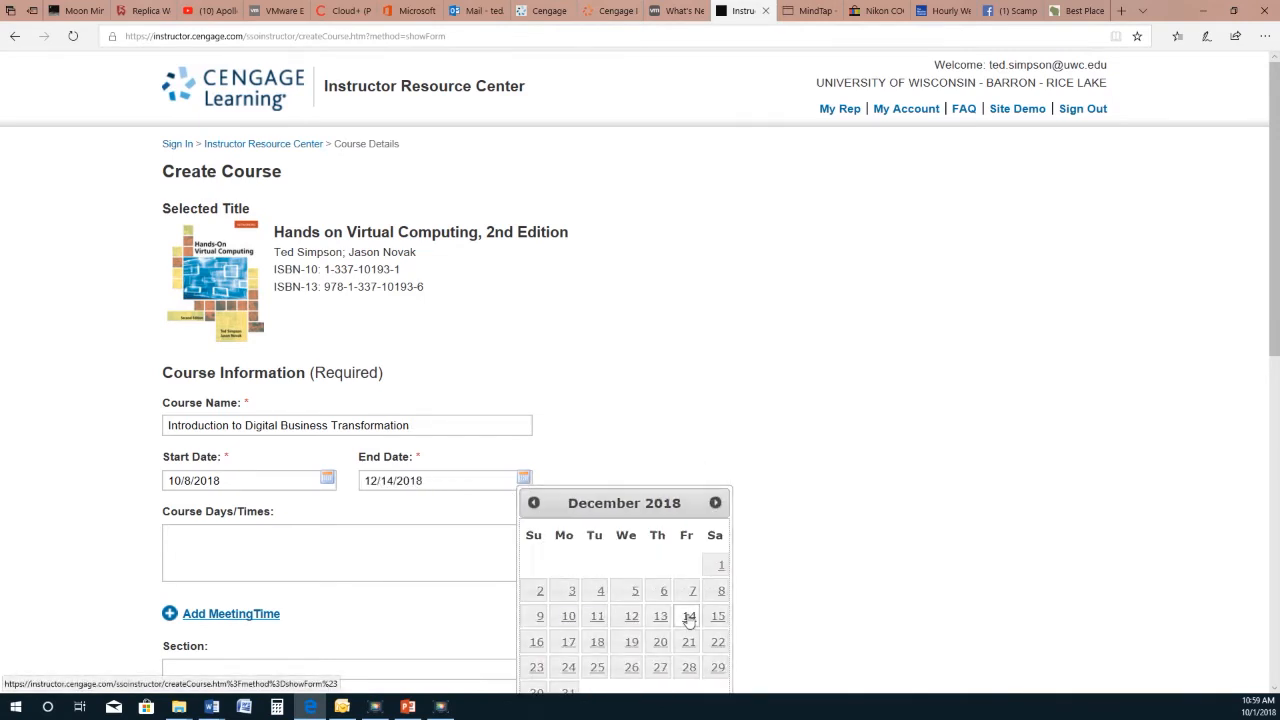
scroll(396, 550, down, 1)
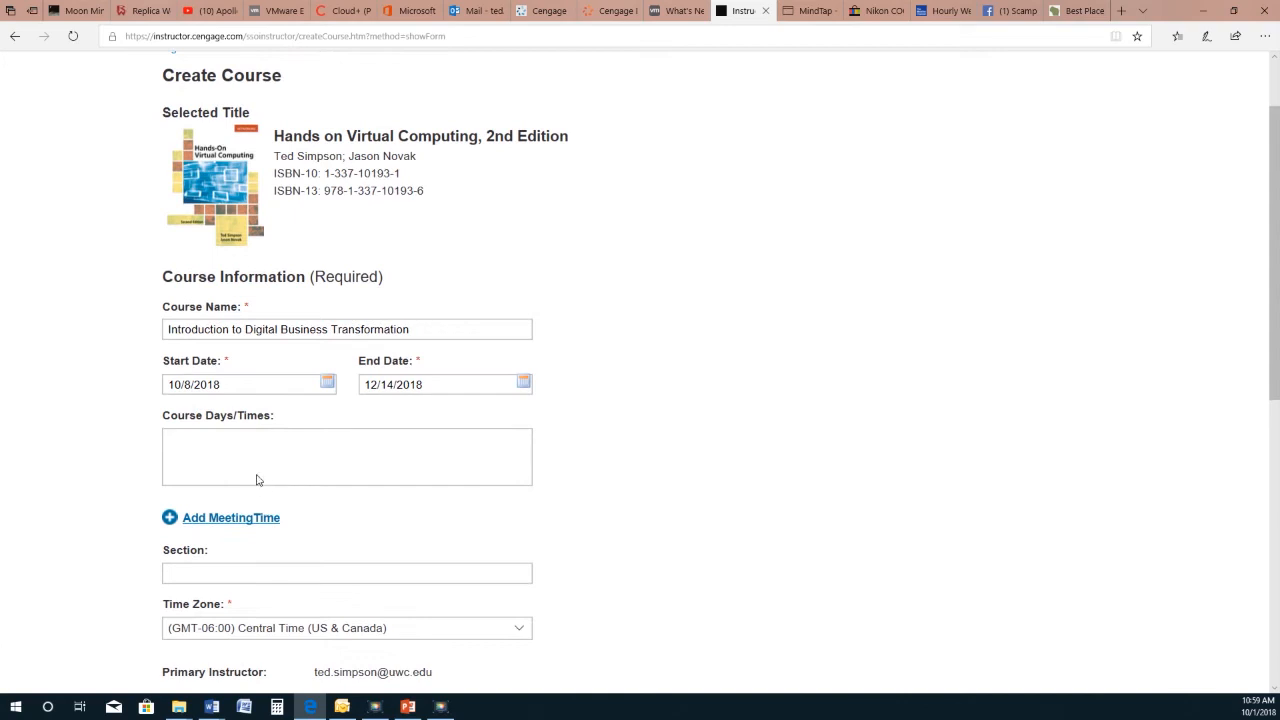
scroll(276, 467, down, 1)
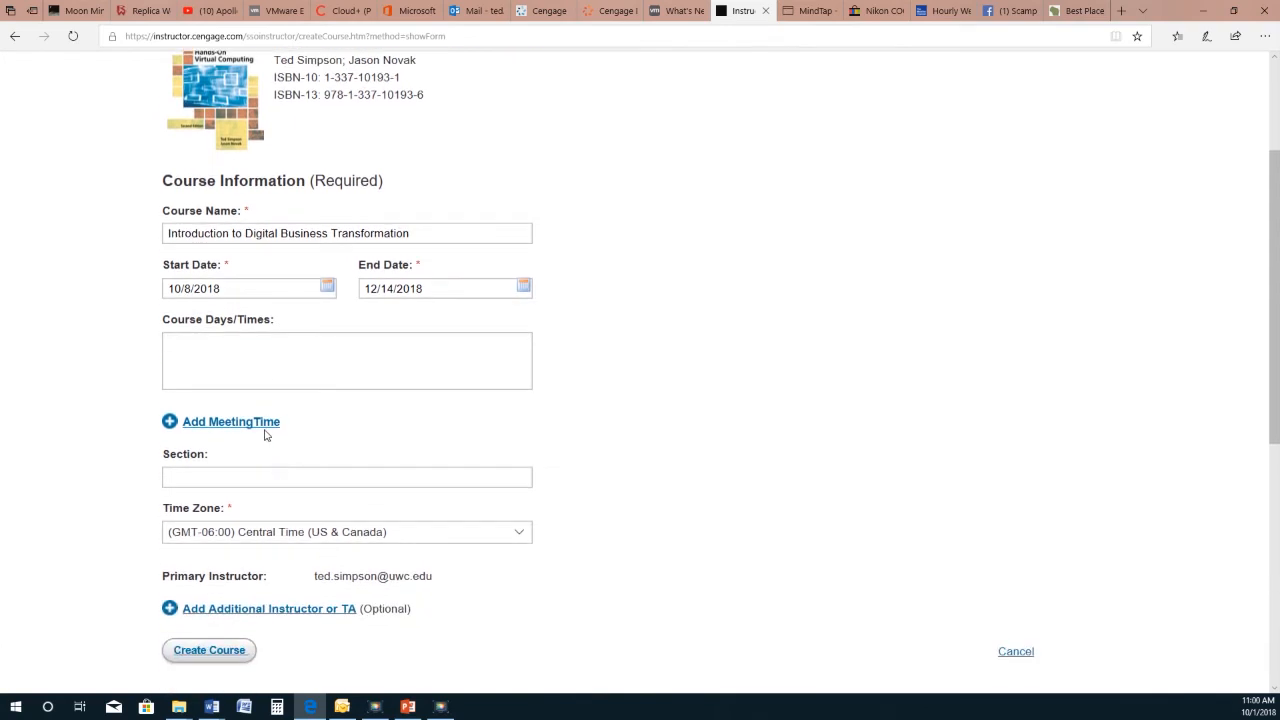
scroll(318, 453, down, 1)
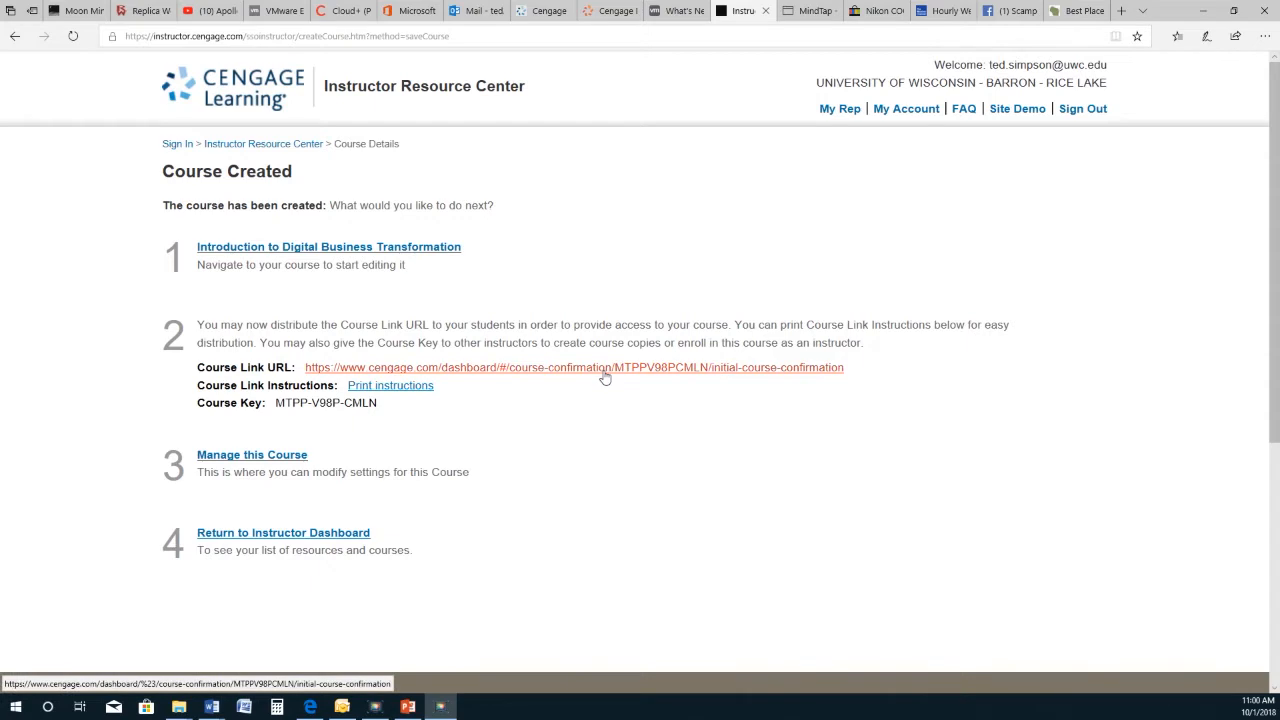
Step: Open the newly created Hands-On Virtual Computing course in MindTap from its confirmation page
click(415, 254)
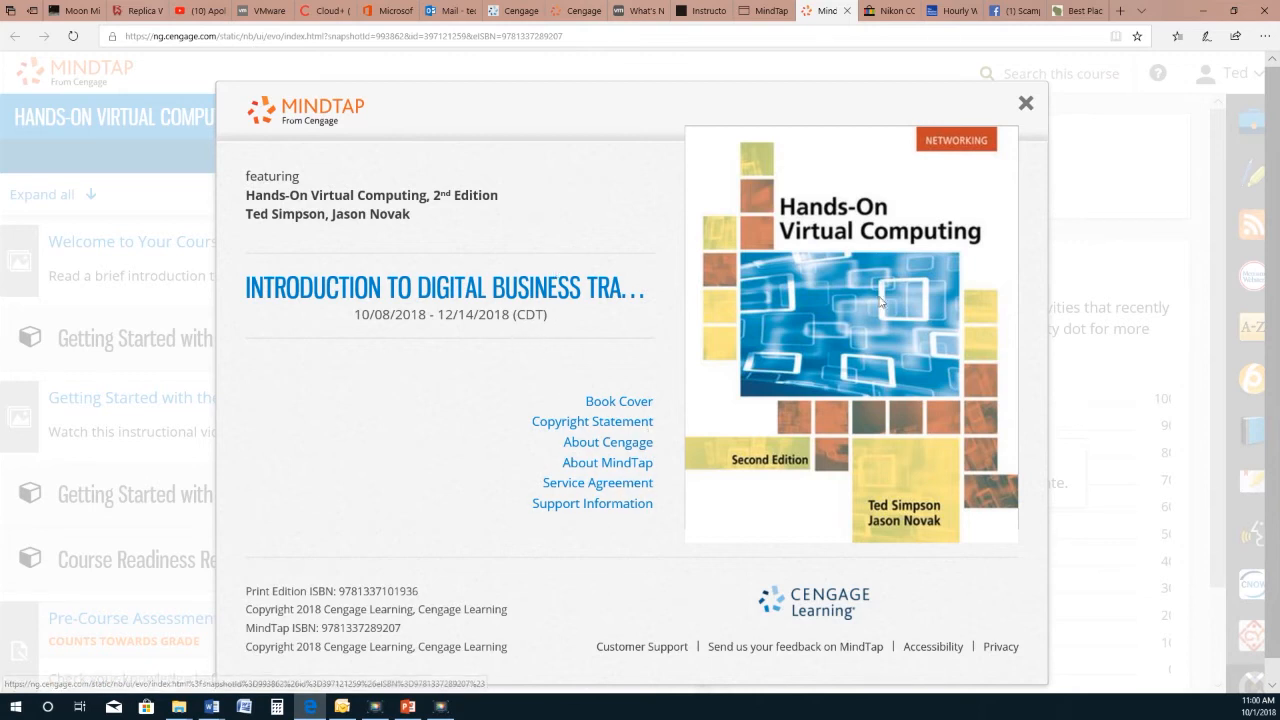
Step: Close the book information dialog and skip the Welcome to MindTap tour
click(1026, 104)
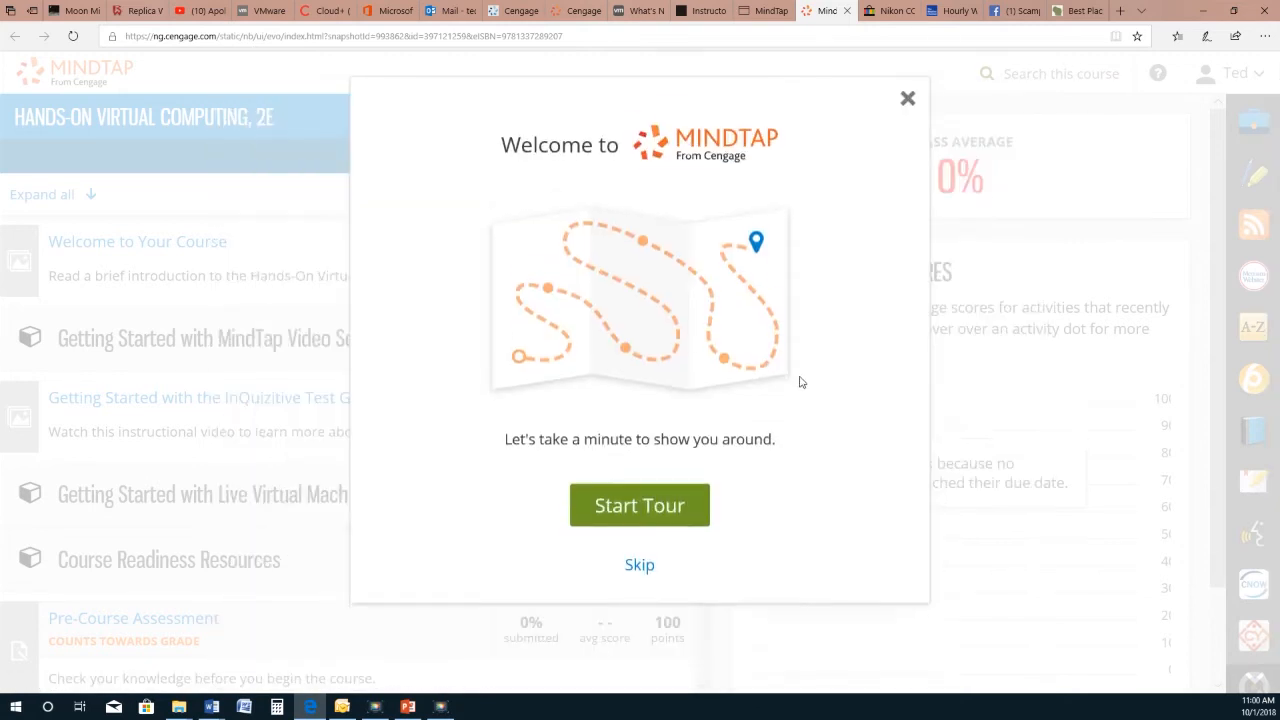
click(640, 570)
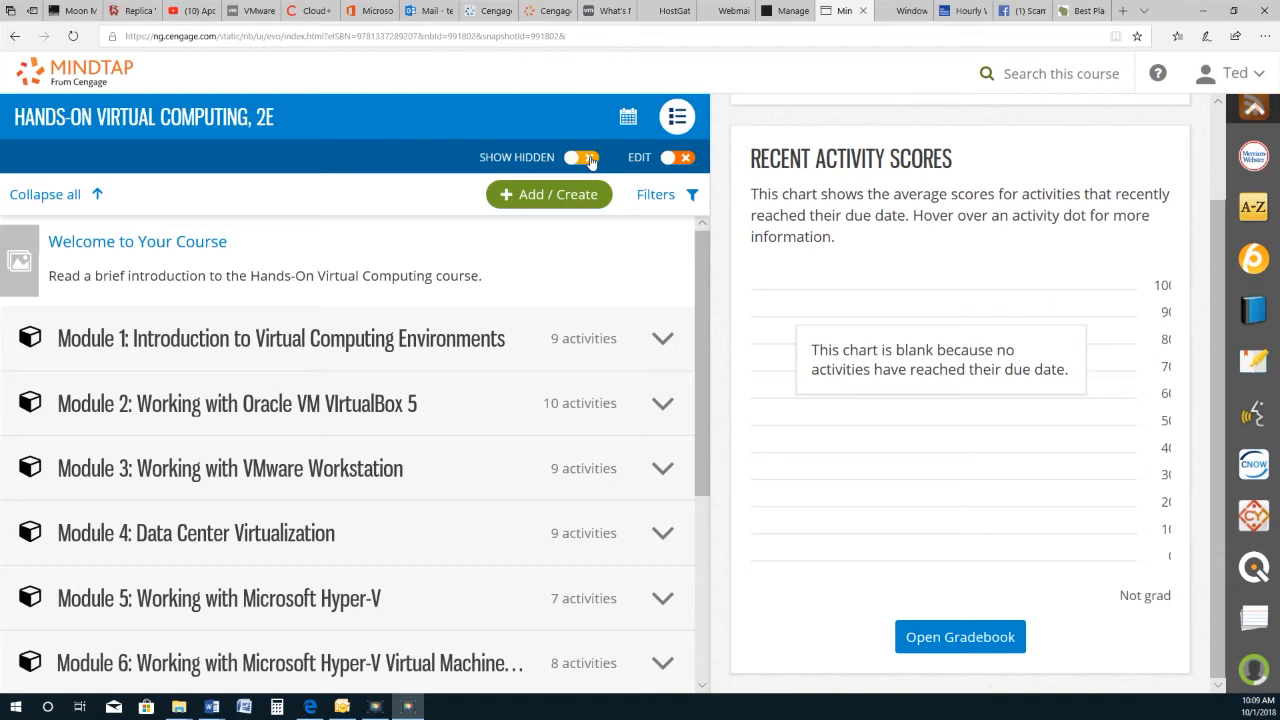
Step: Turn on editing and check Modules 2, 3, 5 and 6, 34 items in all
click(674, 158)
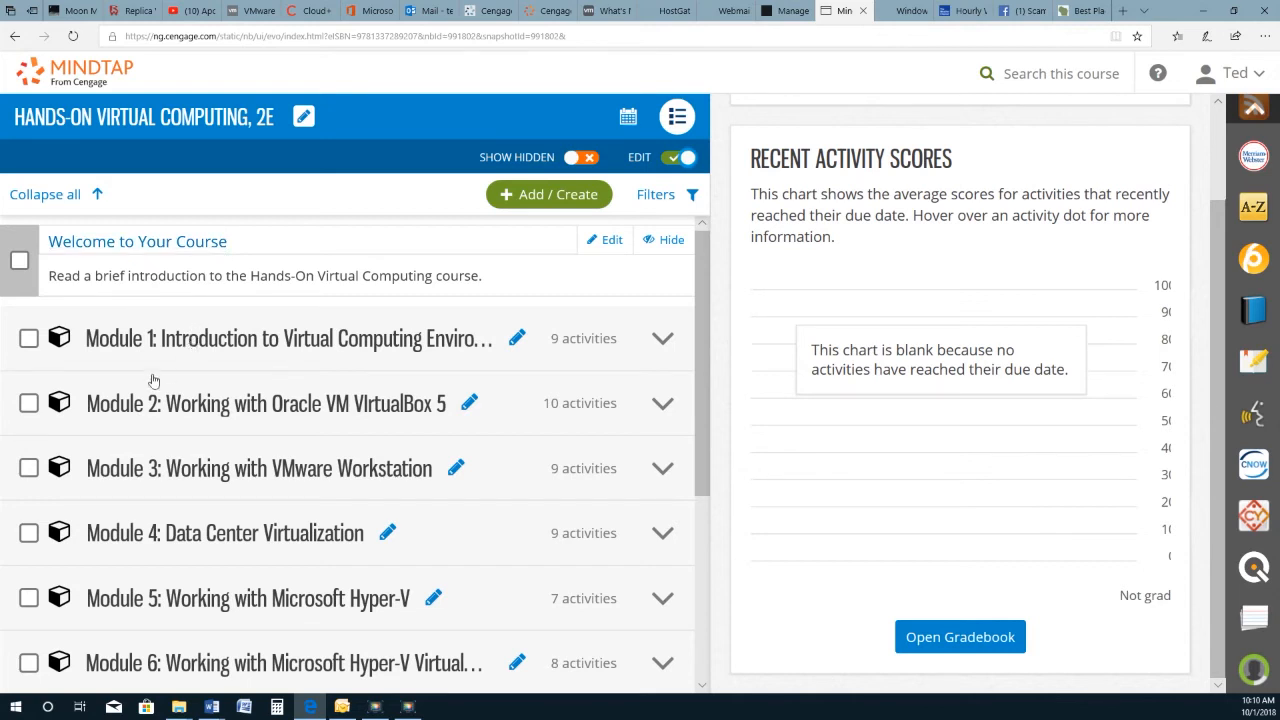
click(28, 403)
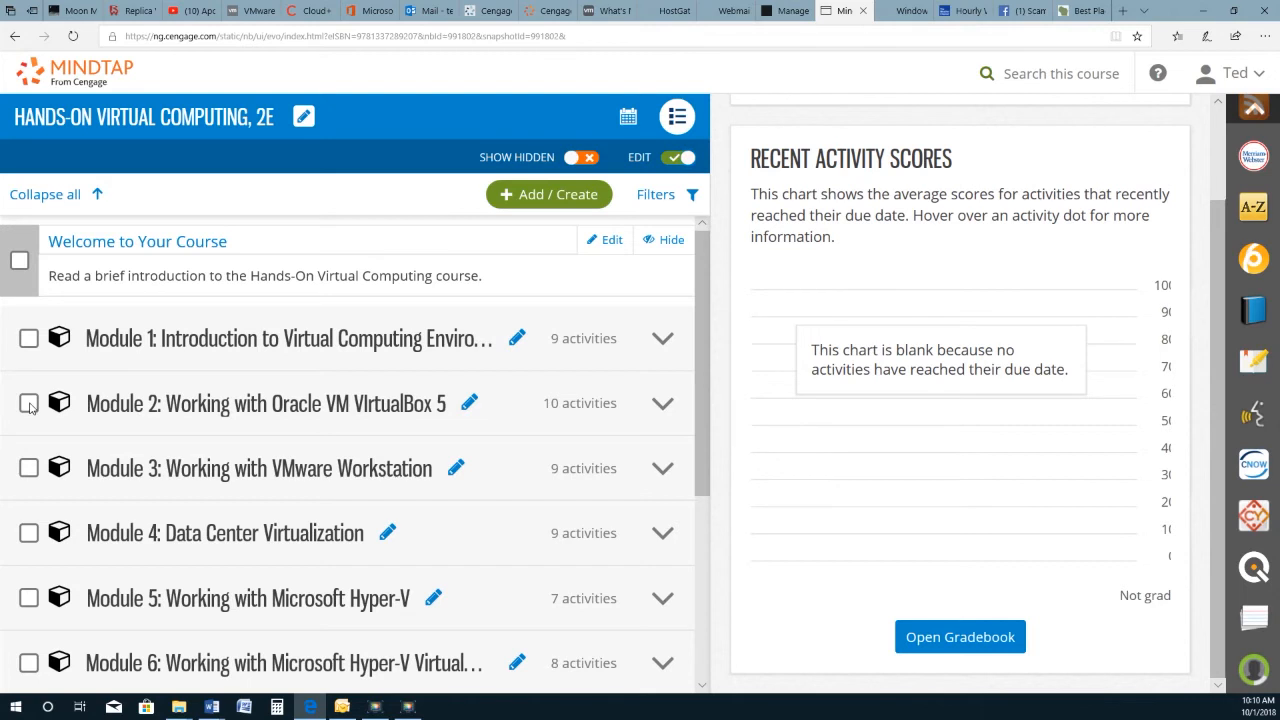
click(28, 468)
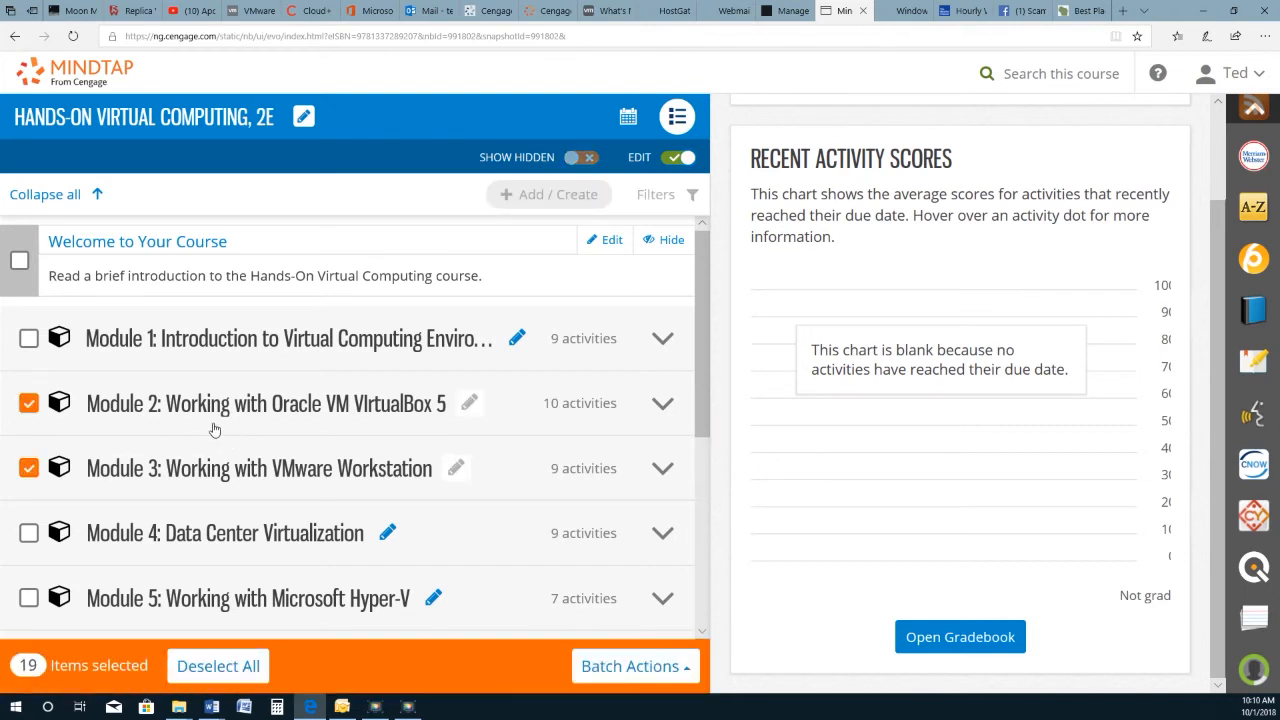
scroll(363, 440, down, 1)
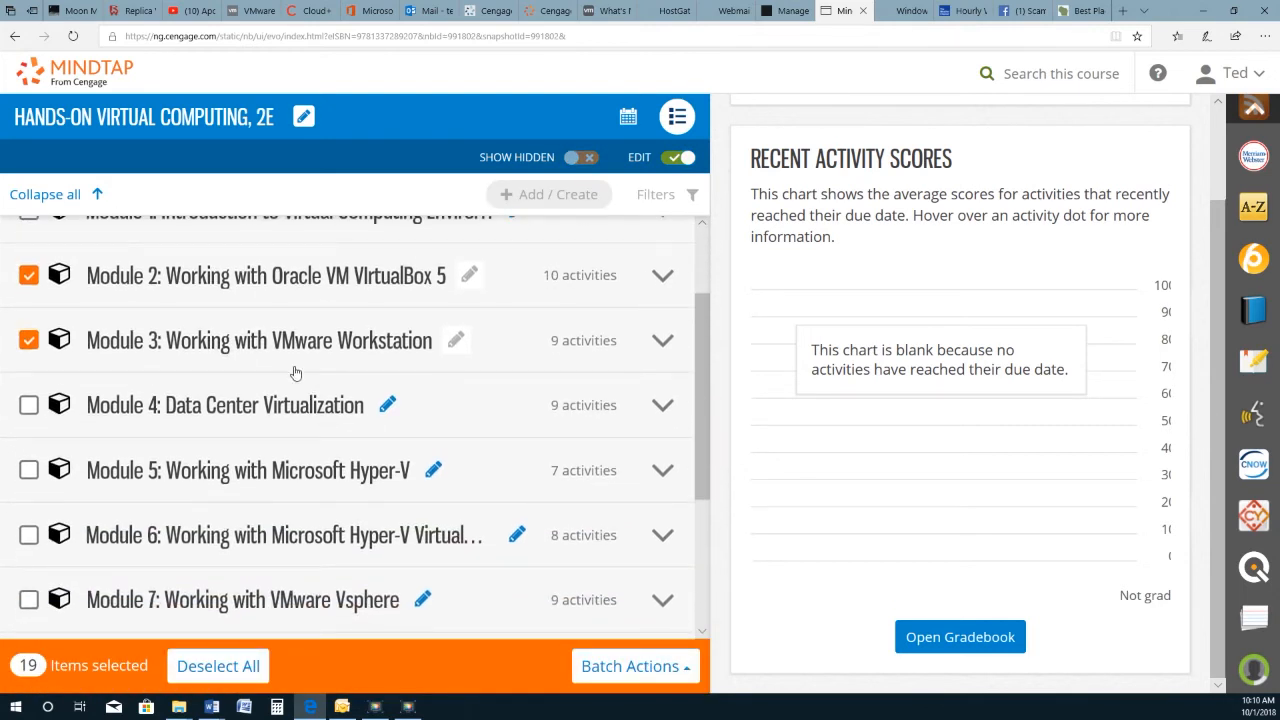
scroll(288, 370, down, 1)
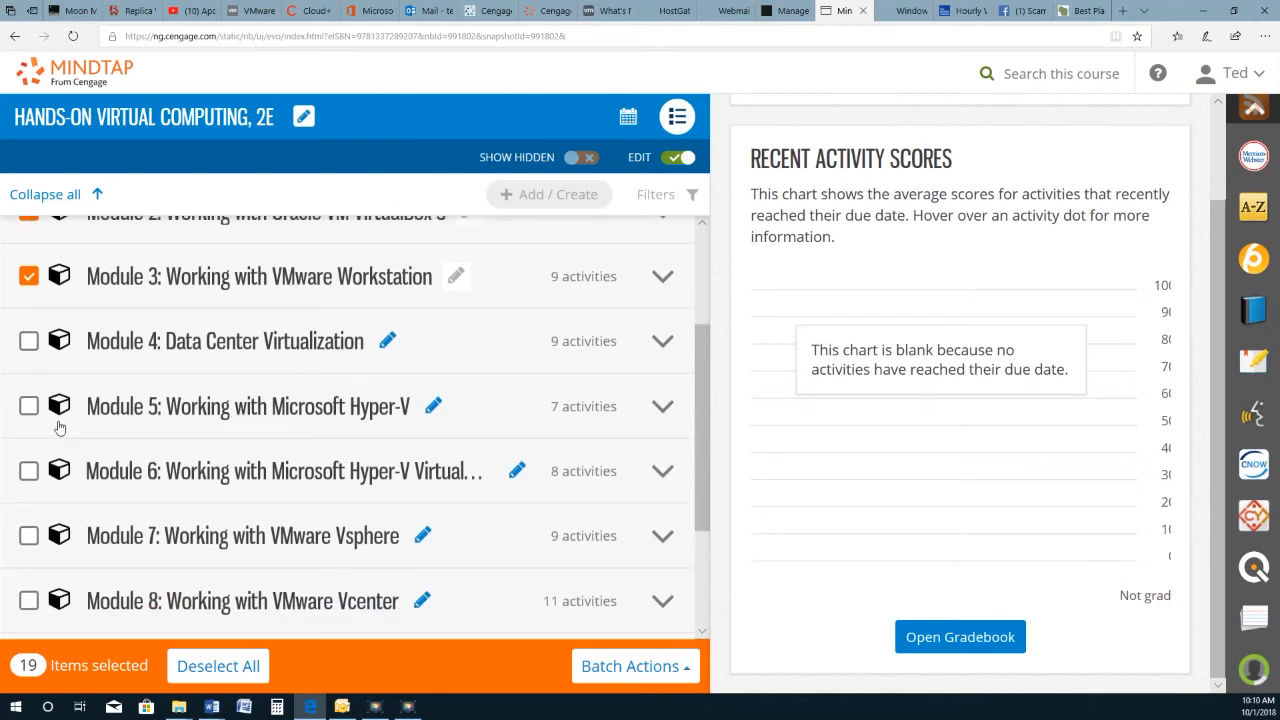
click(28, 408)
click(30, 474)
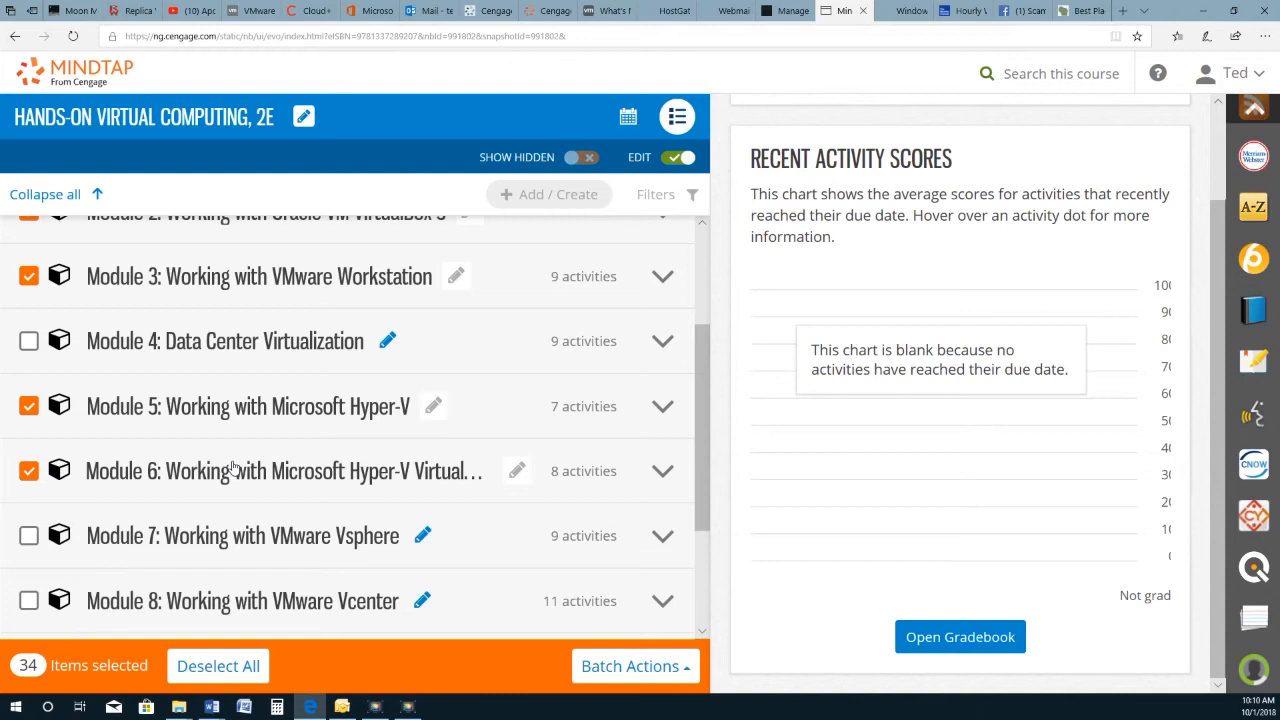
scroll(245, 466, down, 2)
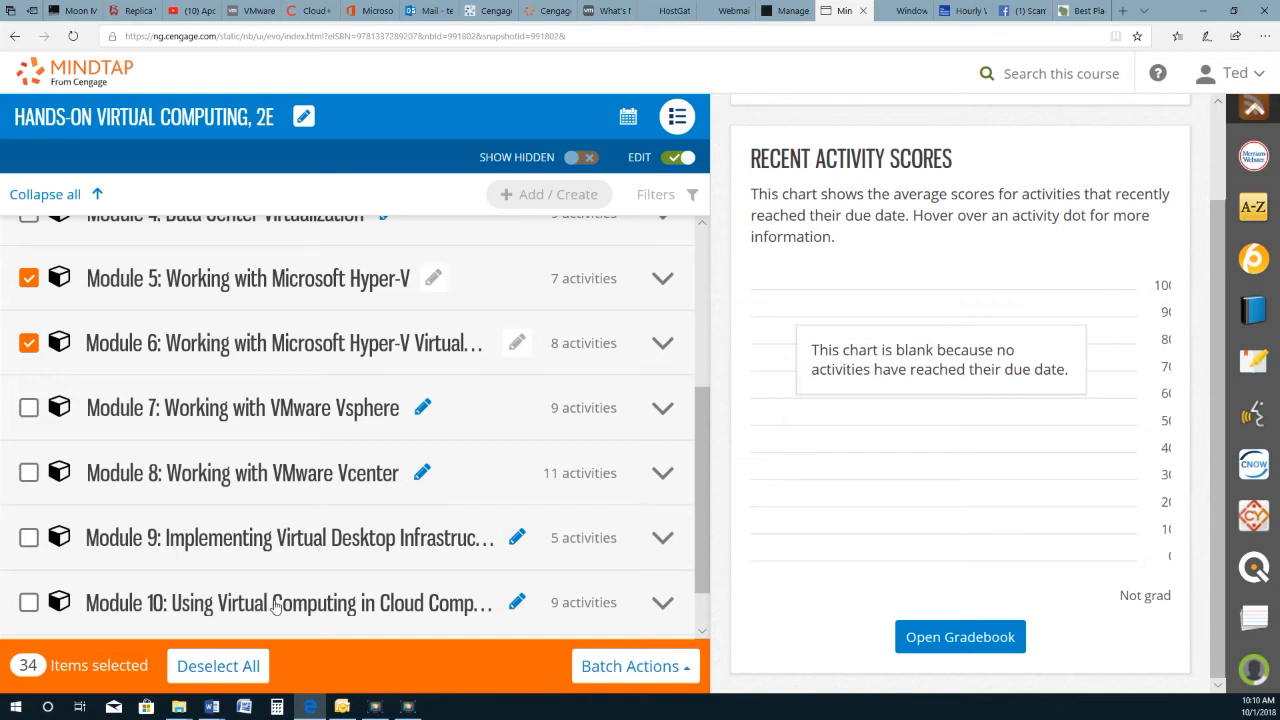
scroll(260, 610, down, 1)
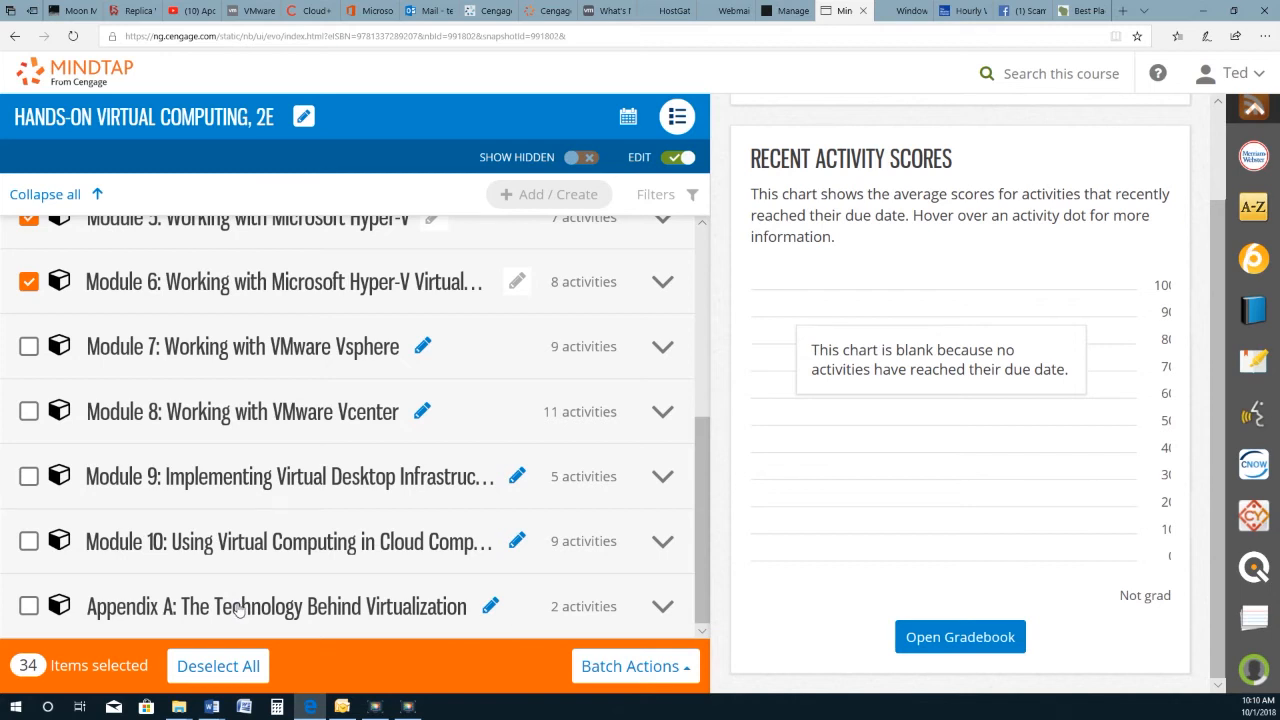
Step: Hide the checked modules with Batch Actions > Hide Selected and expand Module 9
click(632, 668)
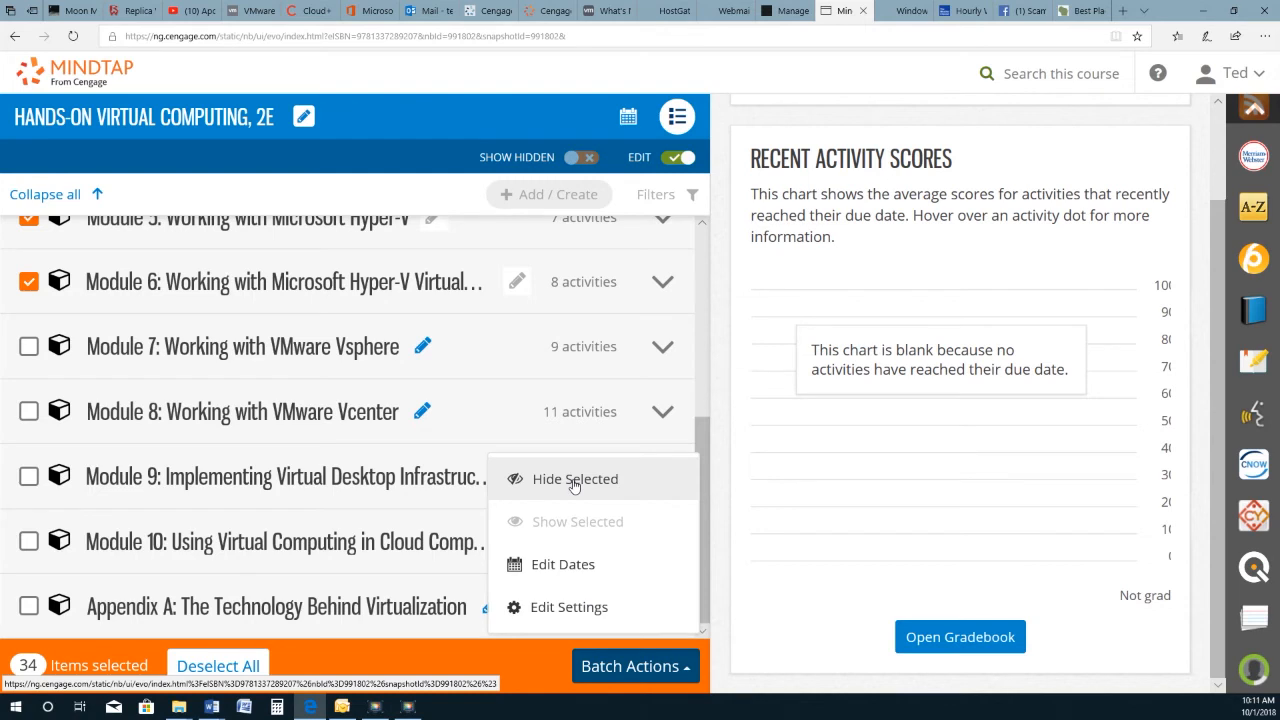
click(573, 482)
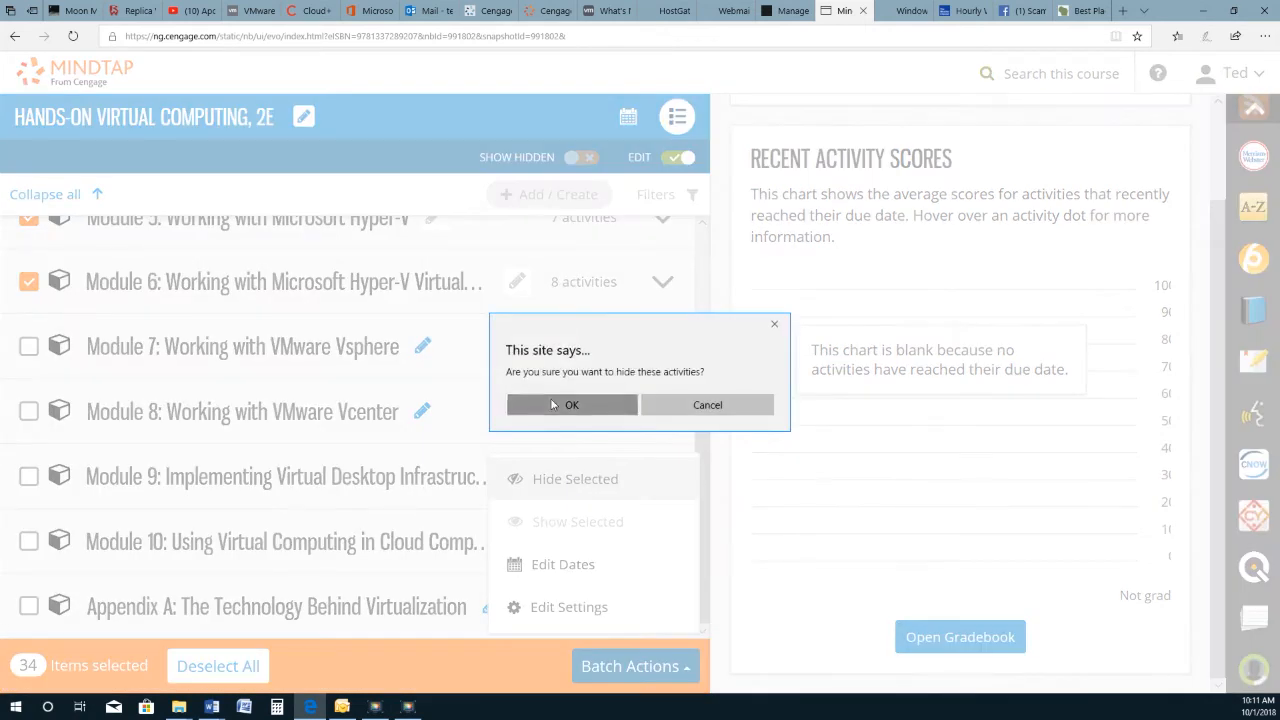
click(555, 404)
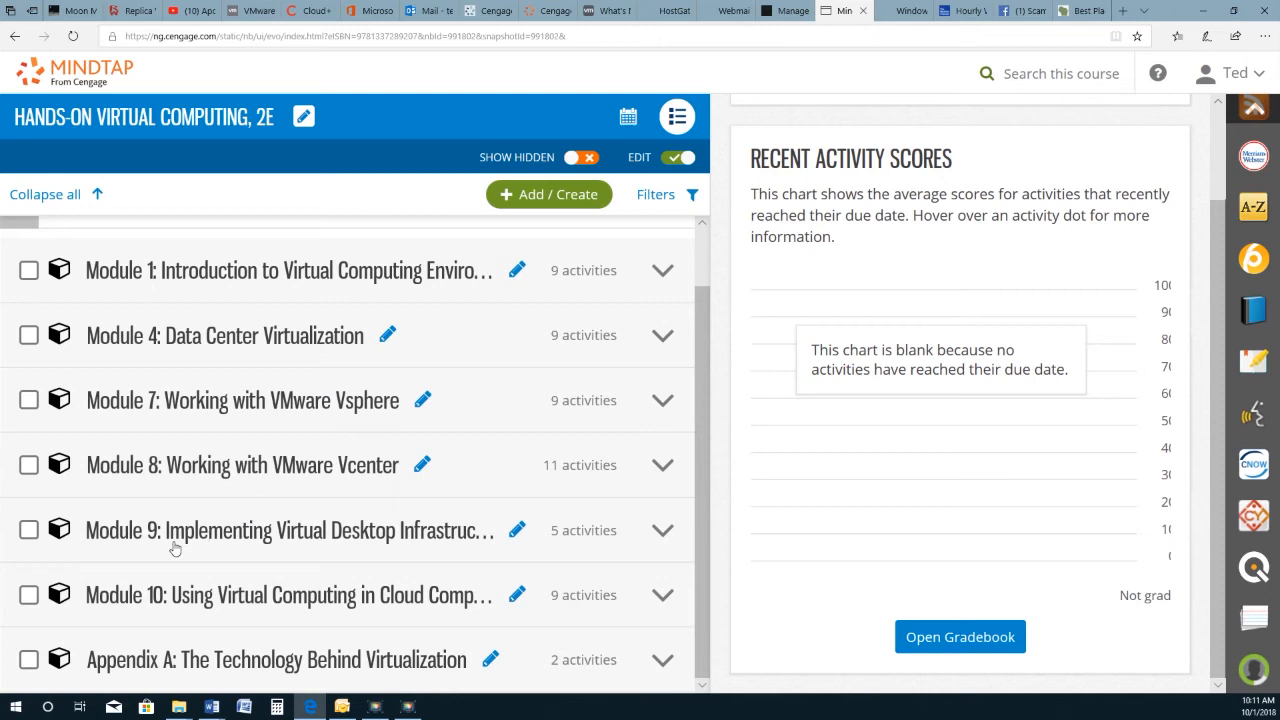
click(668, 534)
Step: Hide Lab 9-2 so Module 9 shows 4 activities, then return to the Course Created page
scroll(400, 494, down, 1)
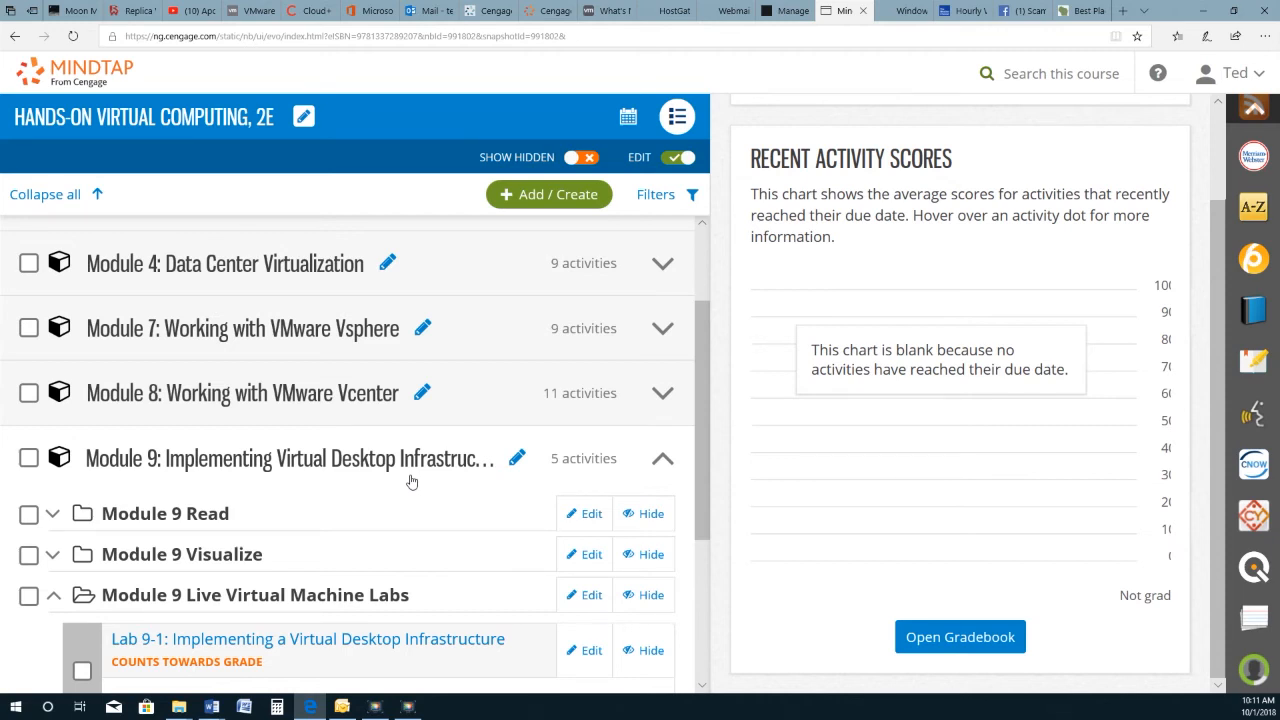
scroll(410, 482, down, 3)
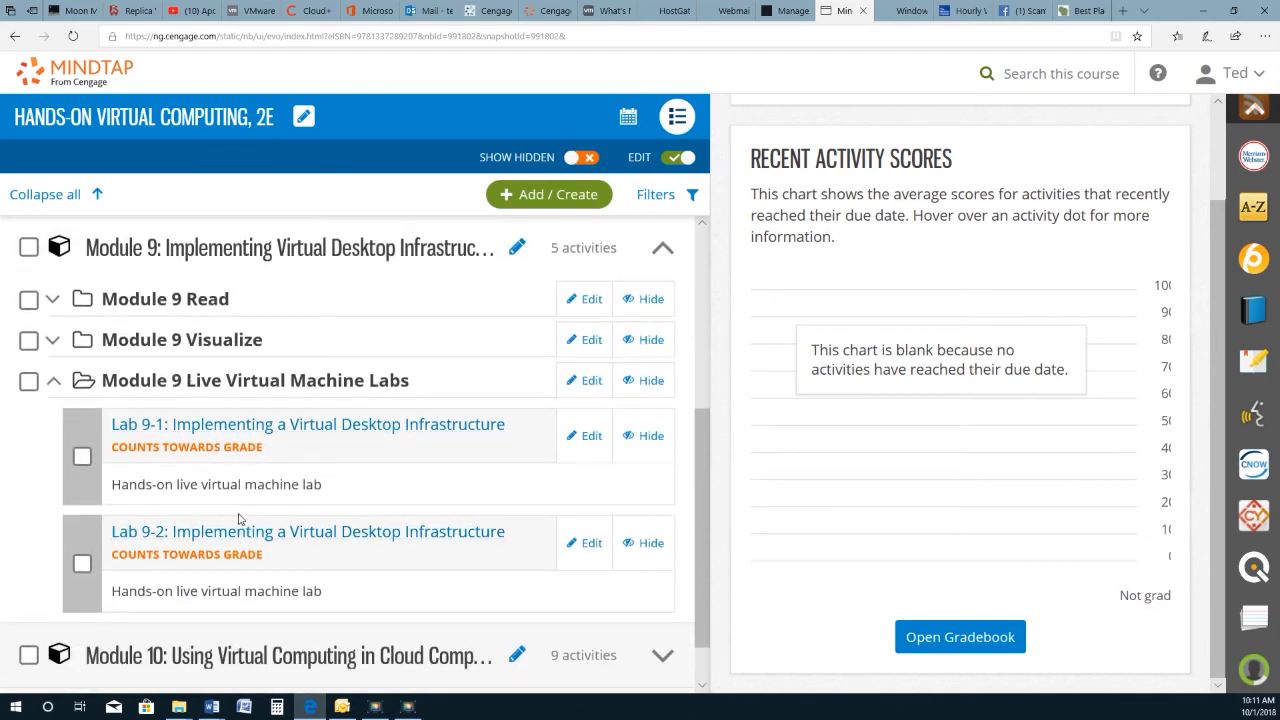
click(82, 565)
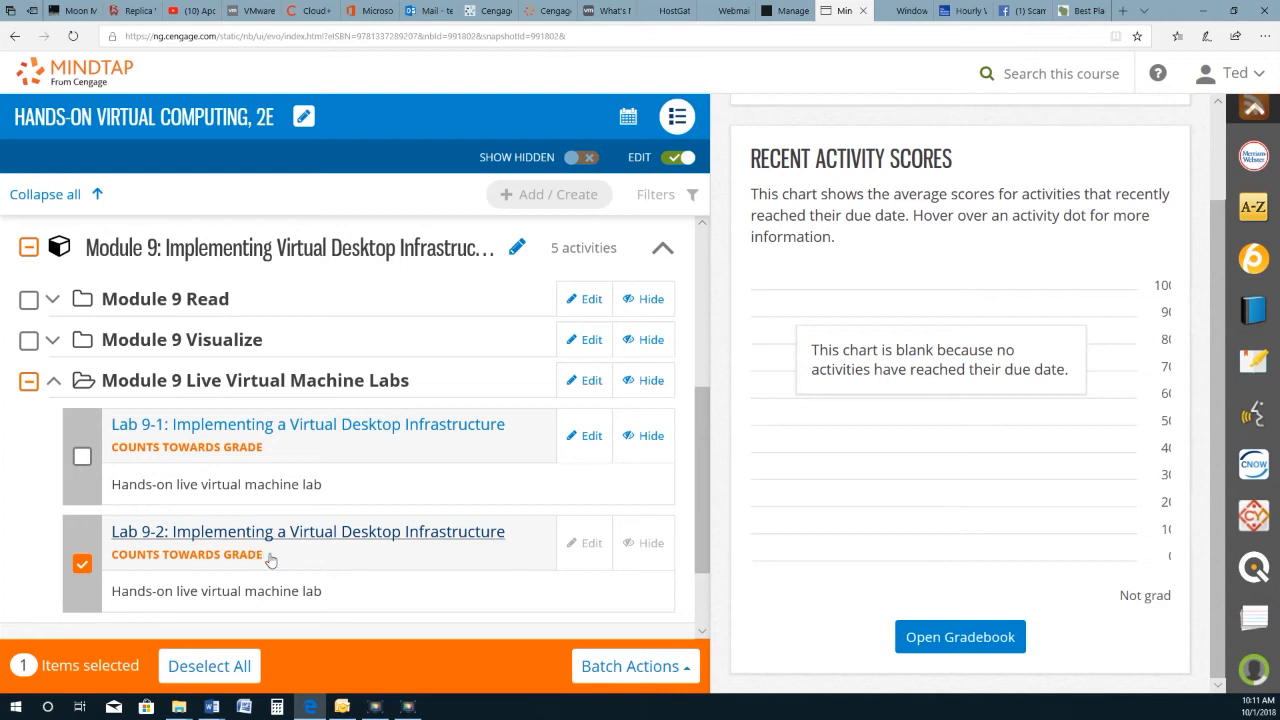
click(640, 668)
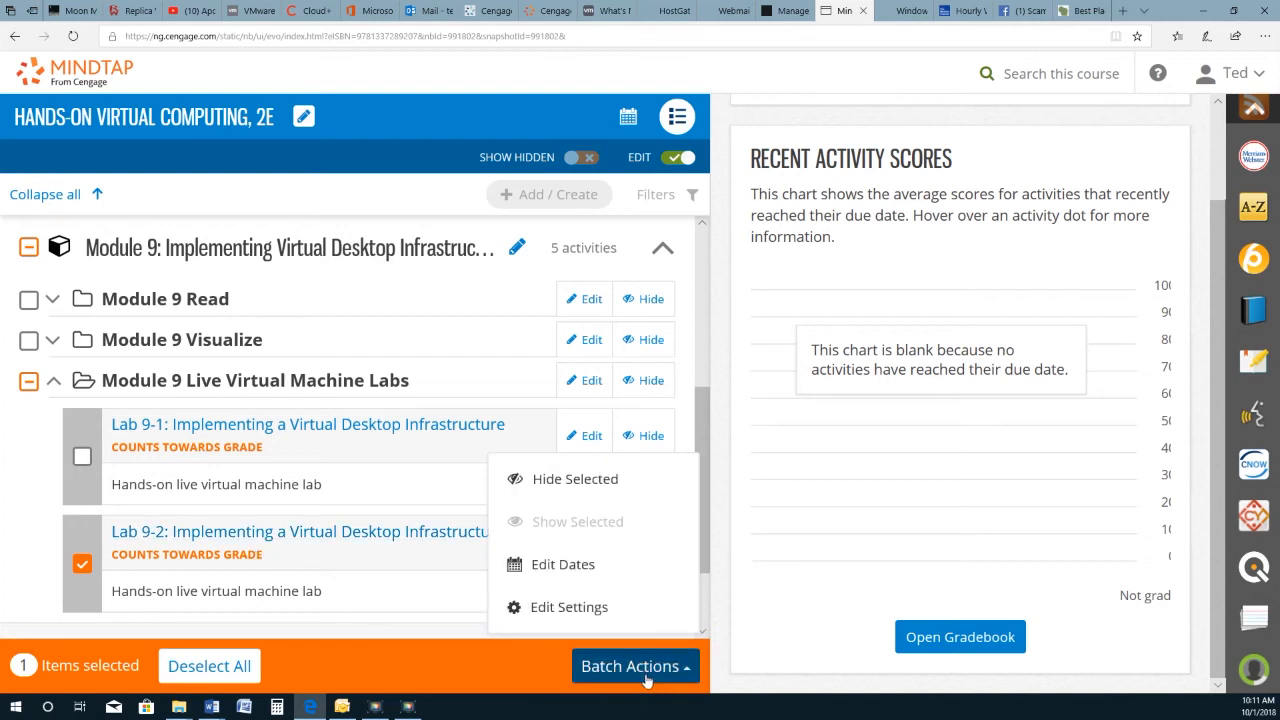
click(557, 482)
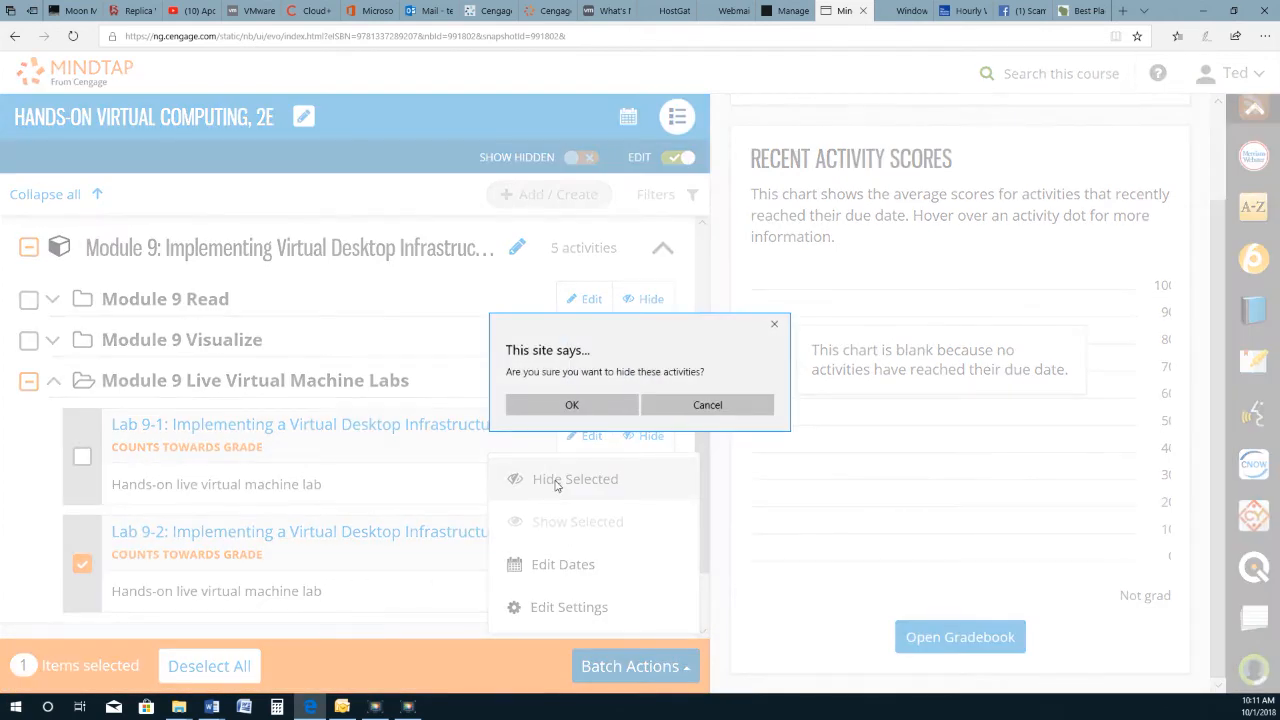
click(575, 404)
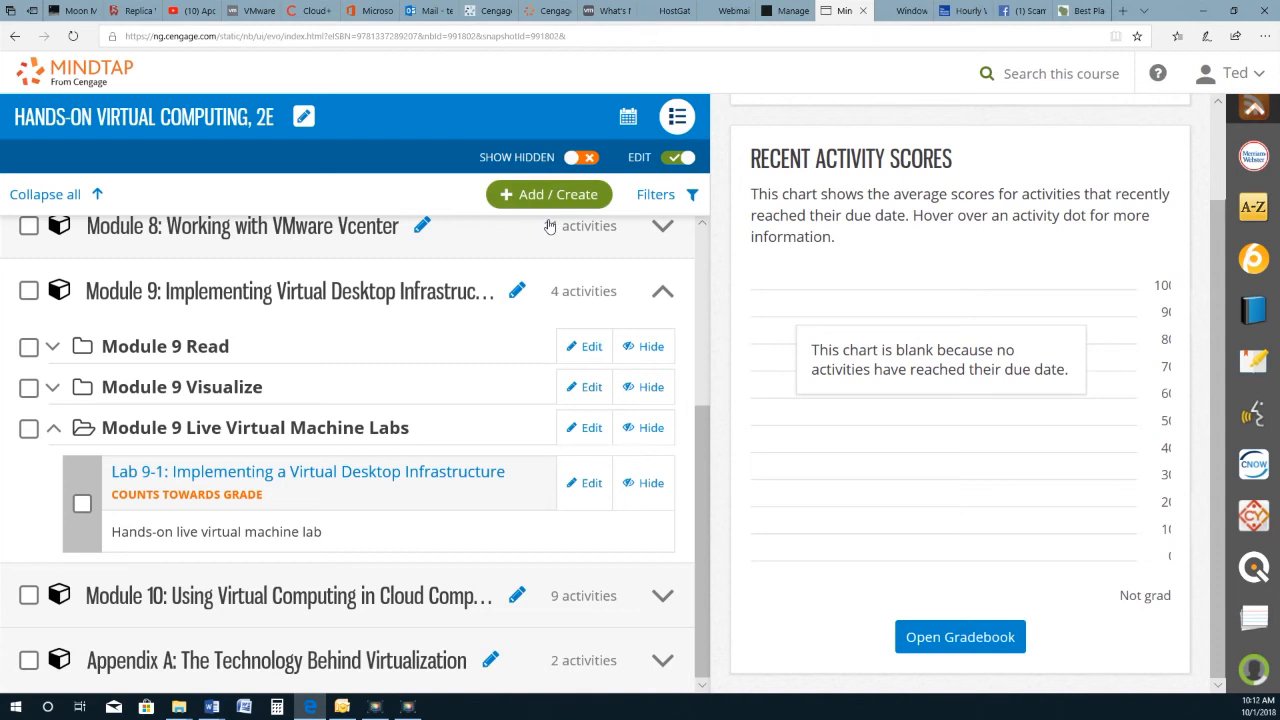
click(790, 12)
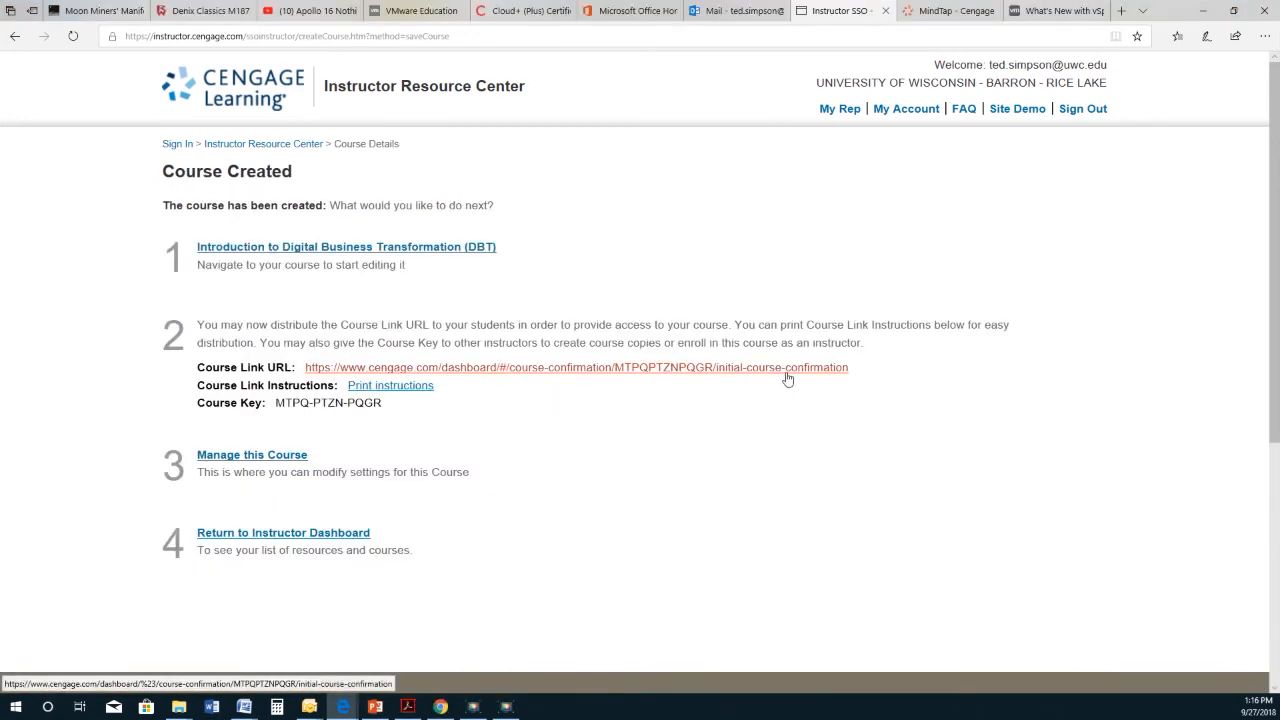
Step: Copy the Introduction to DBT Course Link URL from the Course Created page
right_click(786, 369)
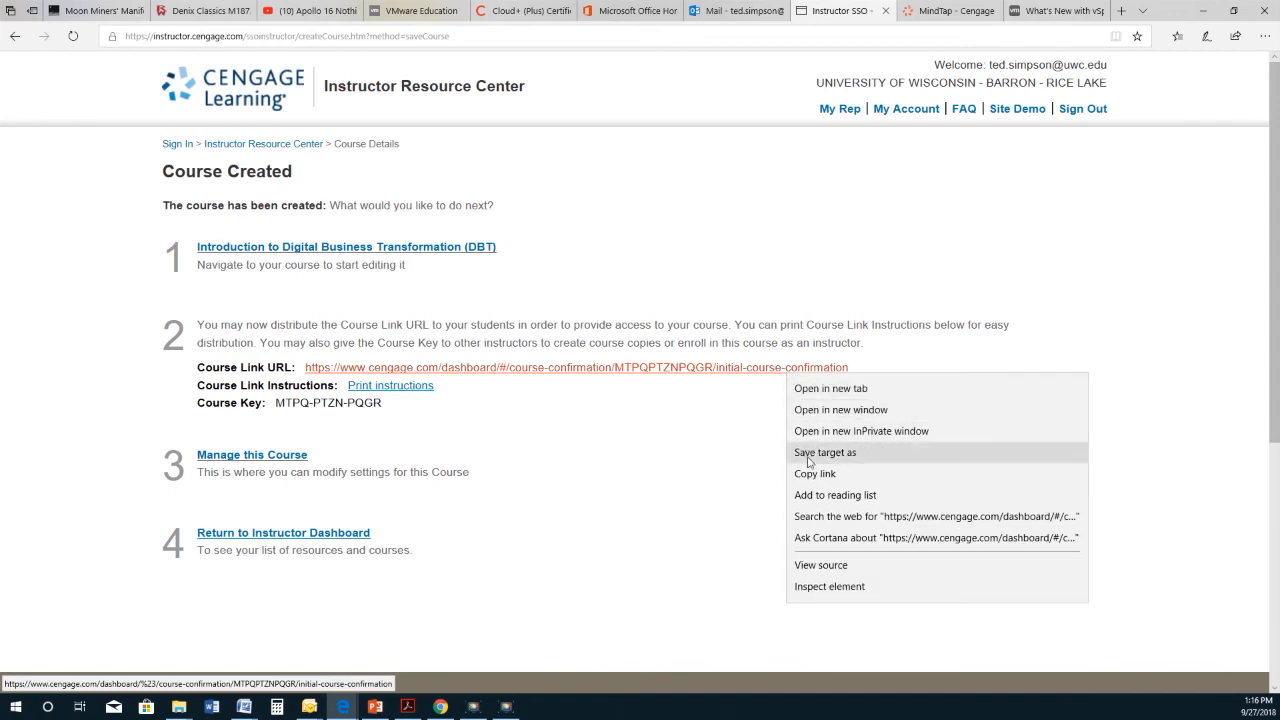
click(815, 474)
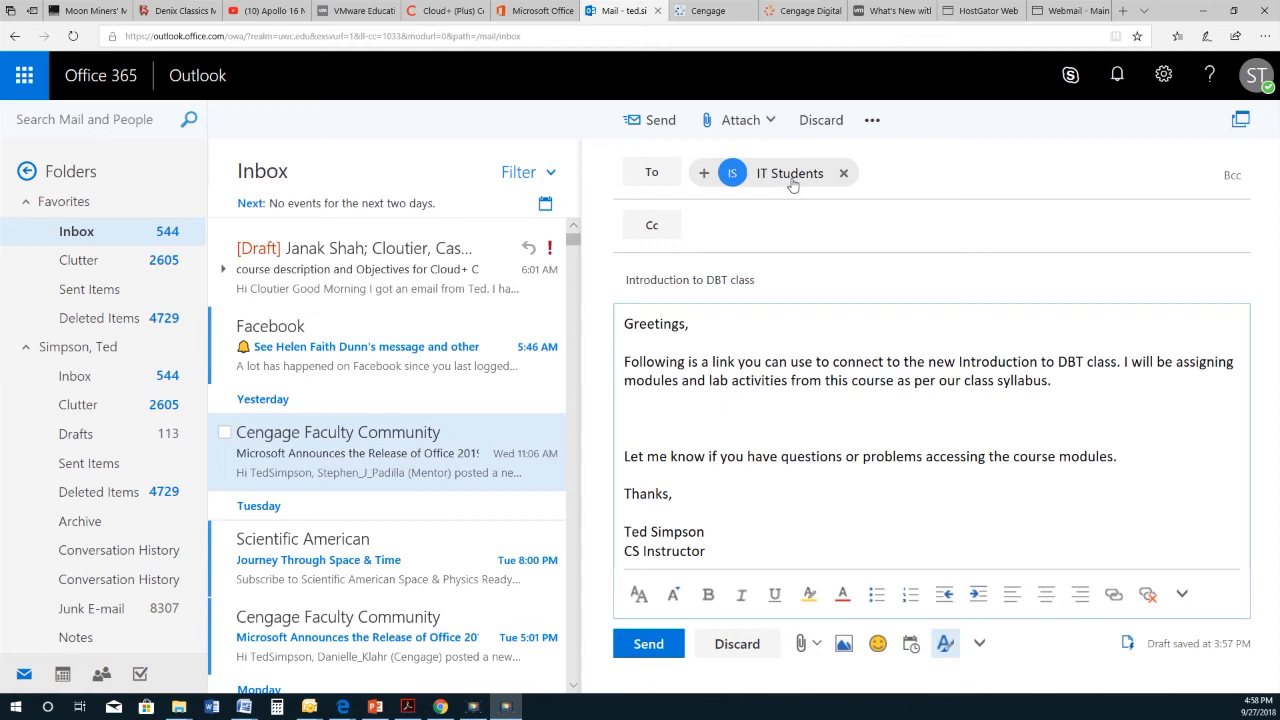
Step: Paste the course link onto the blank line of the IT Students e-mail and send it
click(670, 416)
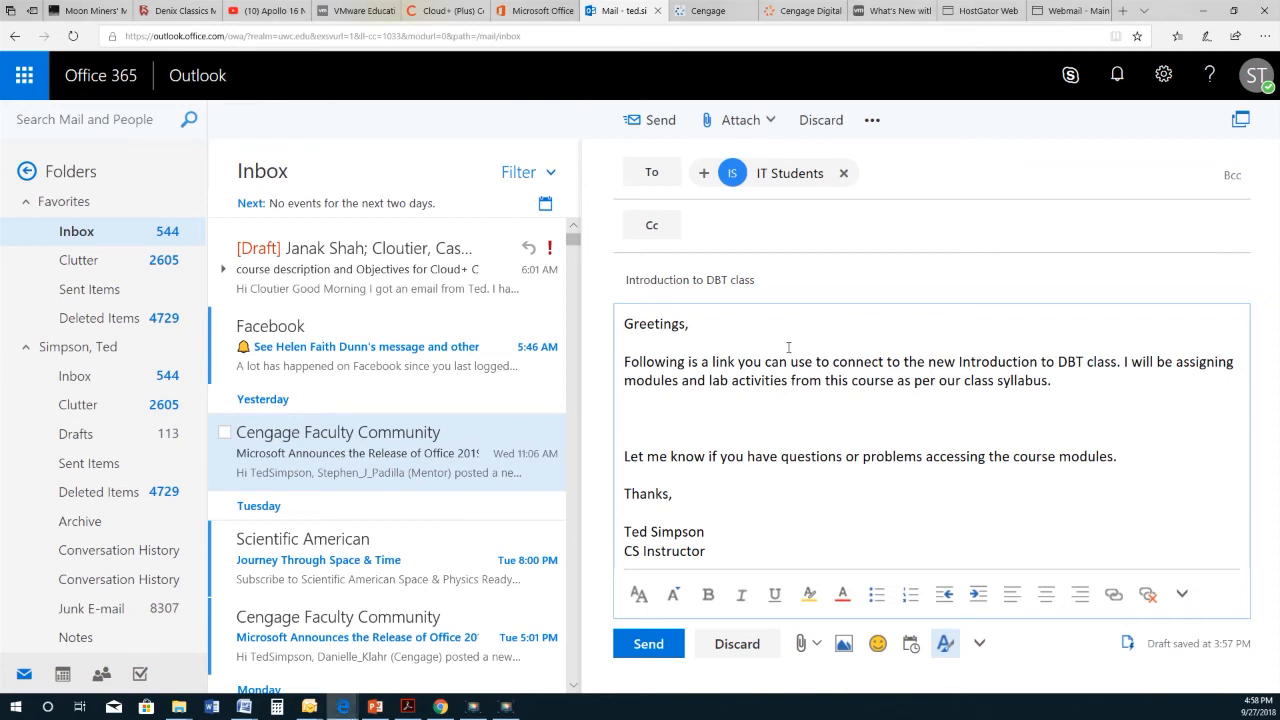
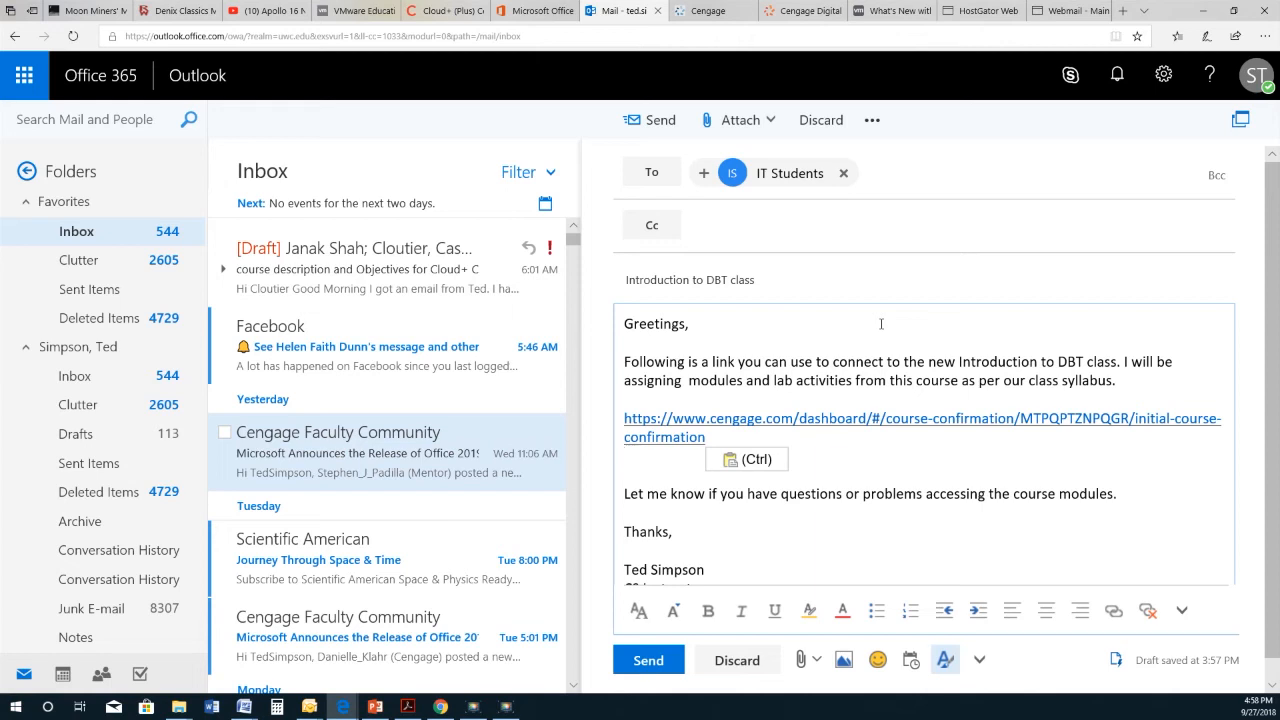
scroll(833, 332, down, 1)
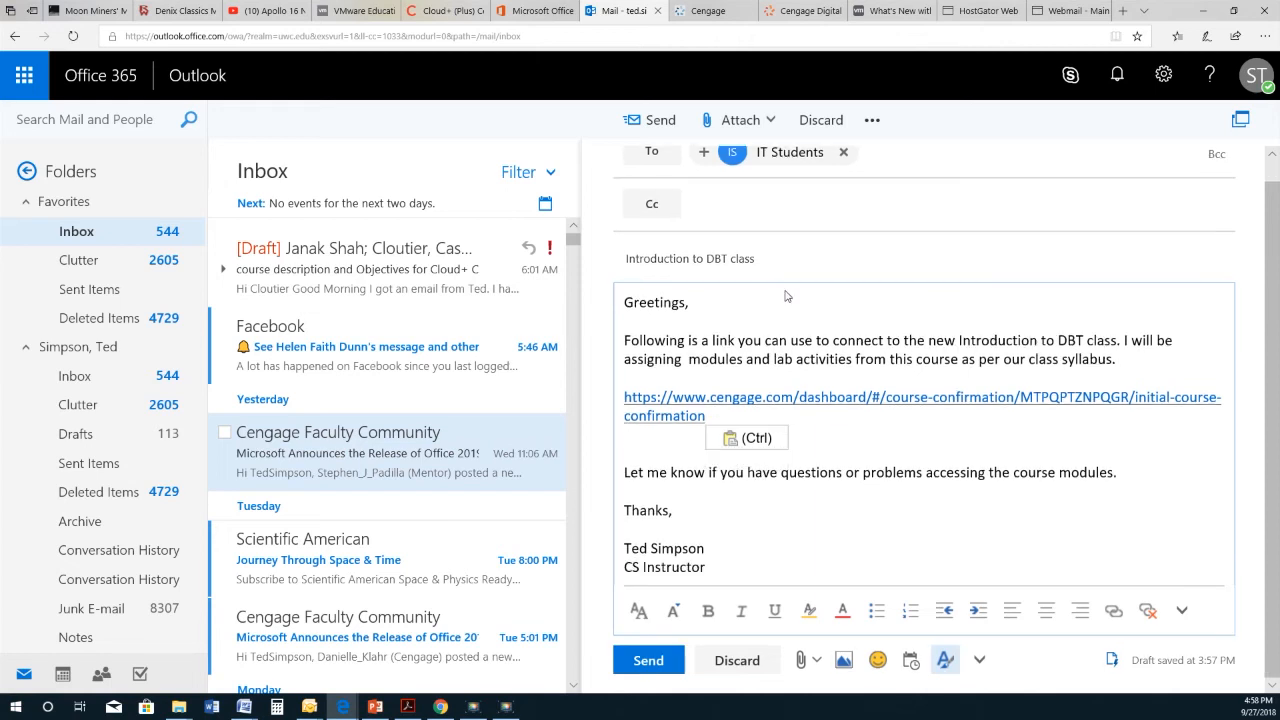
scroll(760, 350, up, 1)
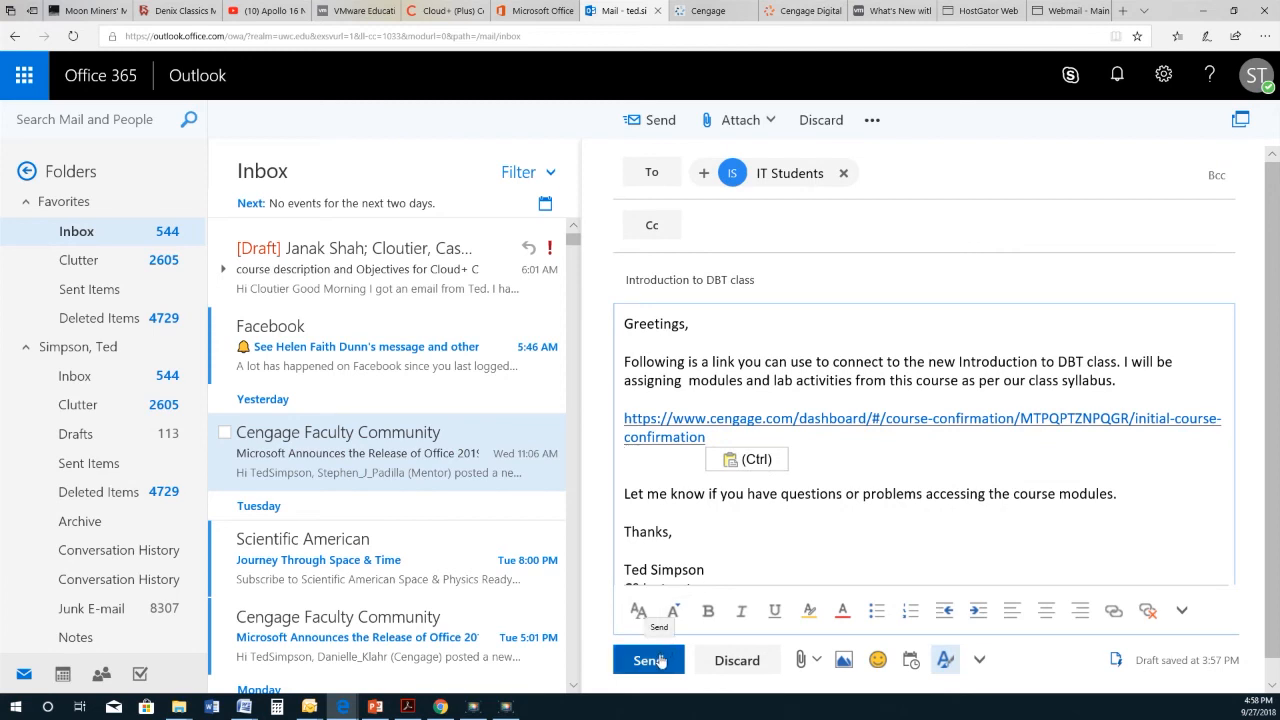
click(660, 661)
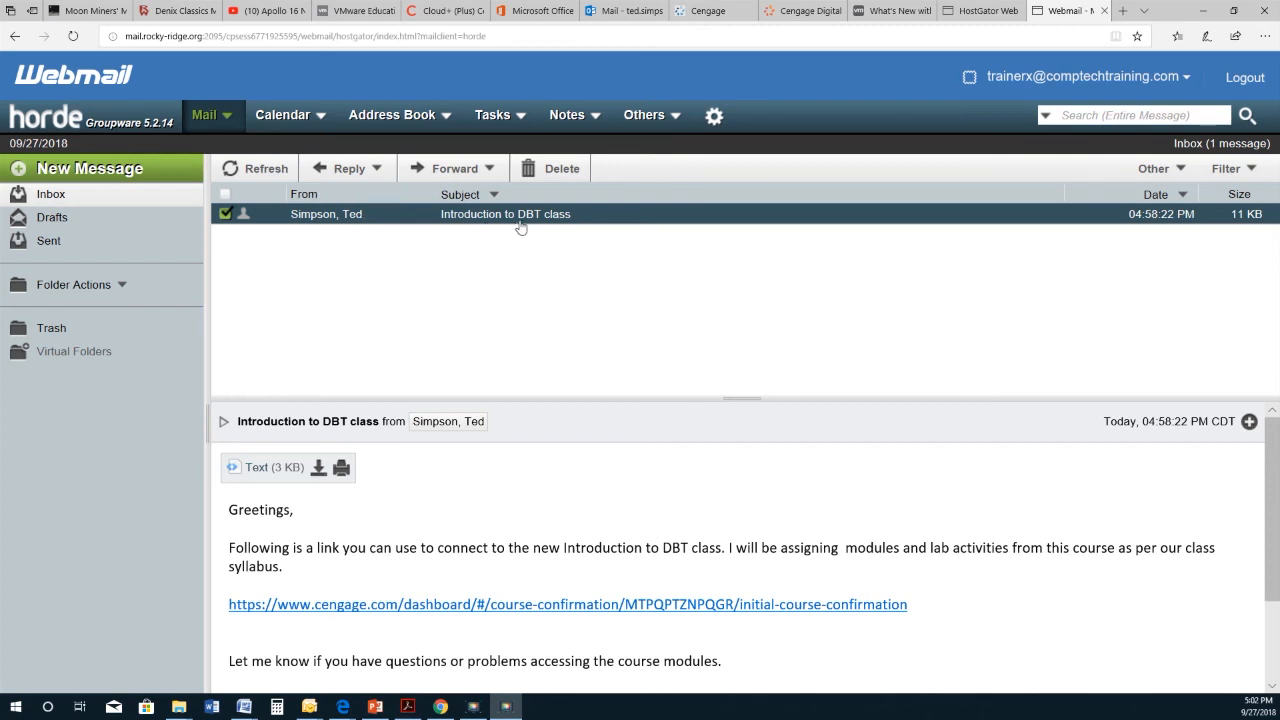
Step: Open the cengage.com course link from the received Introduction to DBT class message
click(505, 604)
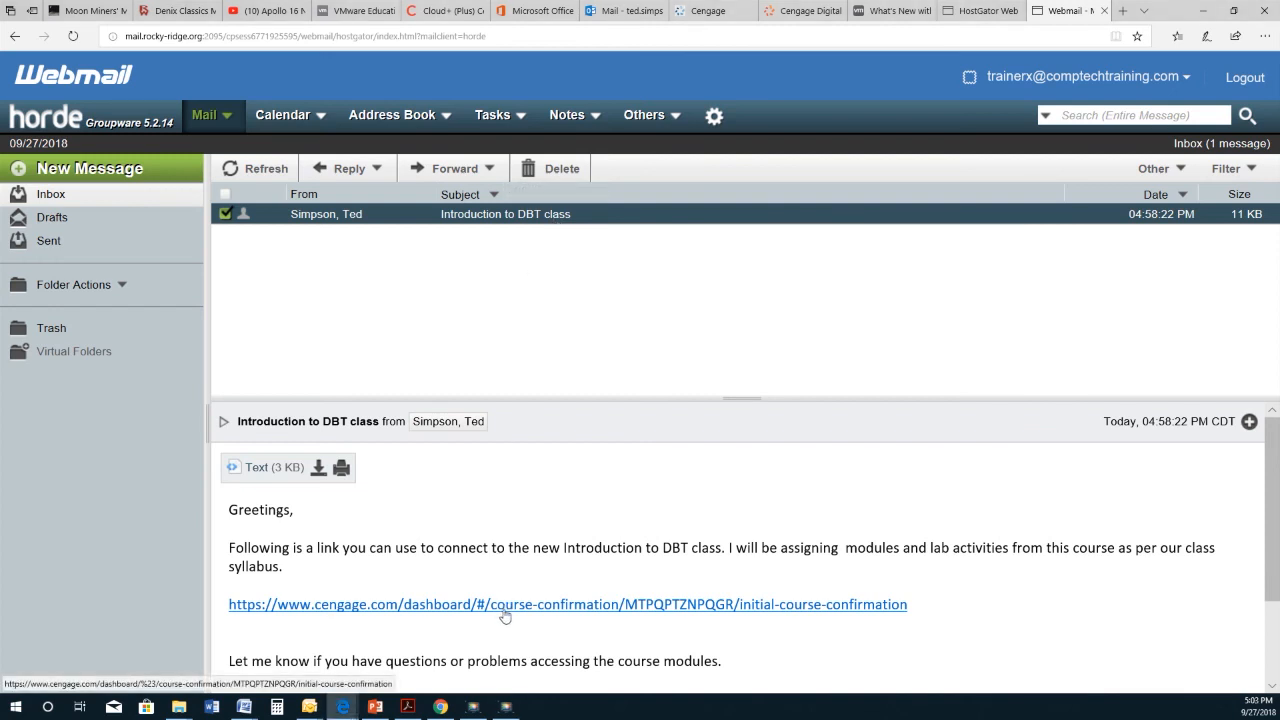
click(504, 610)
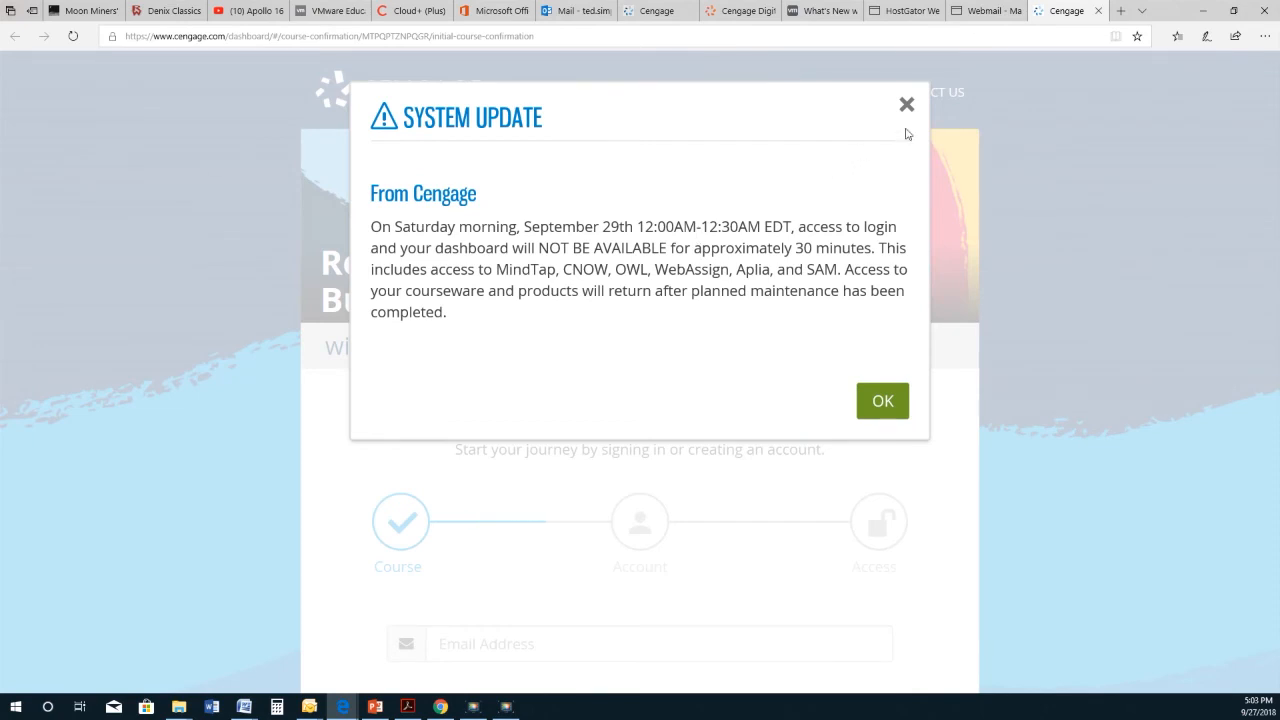
Step: Dismiss the System Update notice, sign in with the student's e-mail, and continue to the course
click(907, 104)
scroll(666, 418, down, 2)
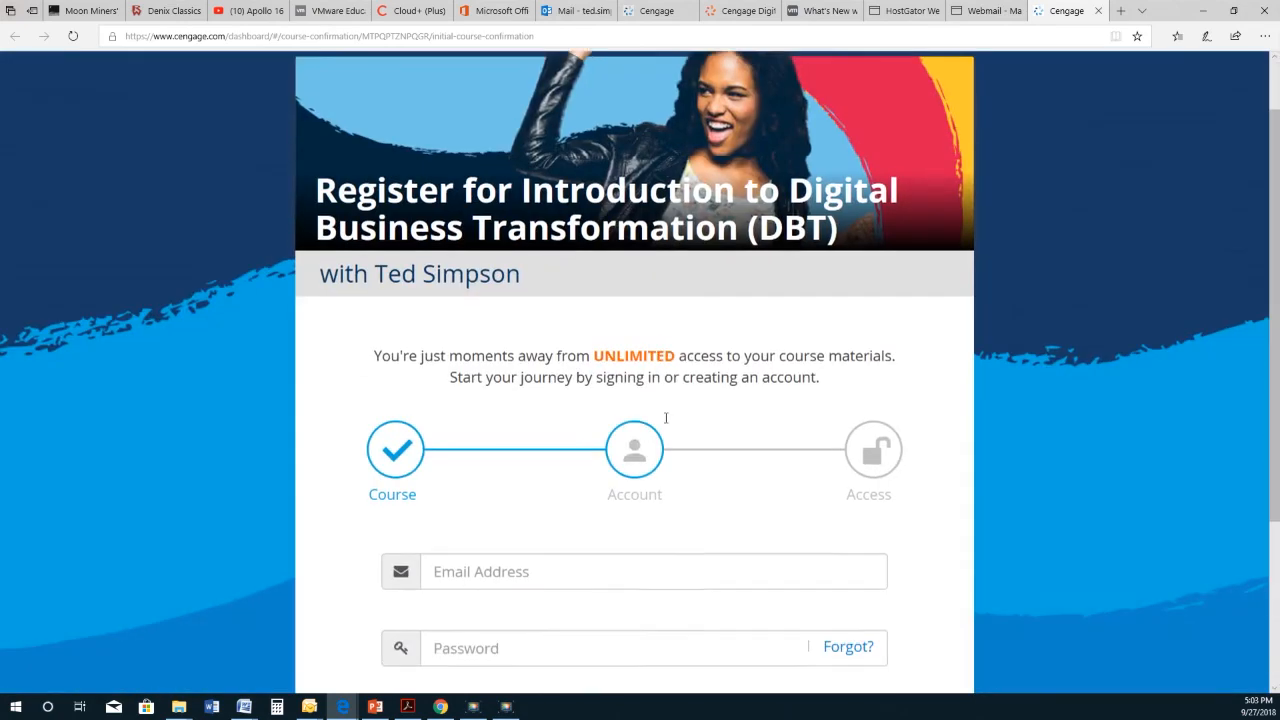
click(559, 452)
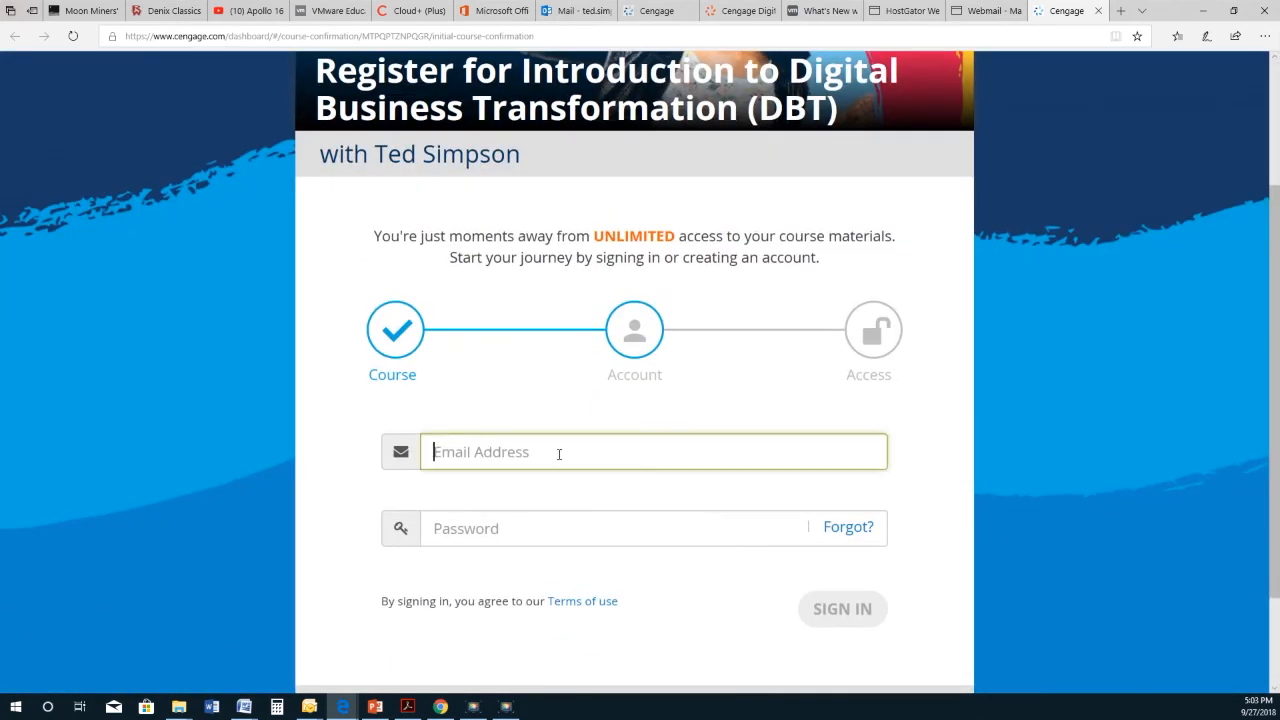
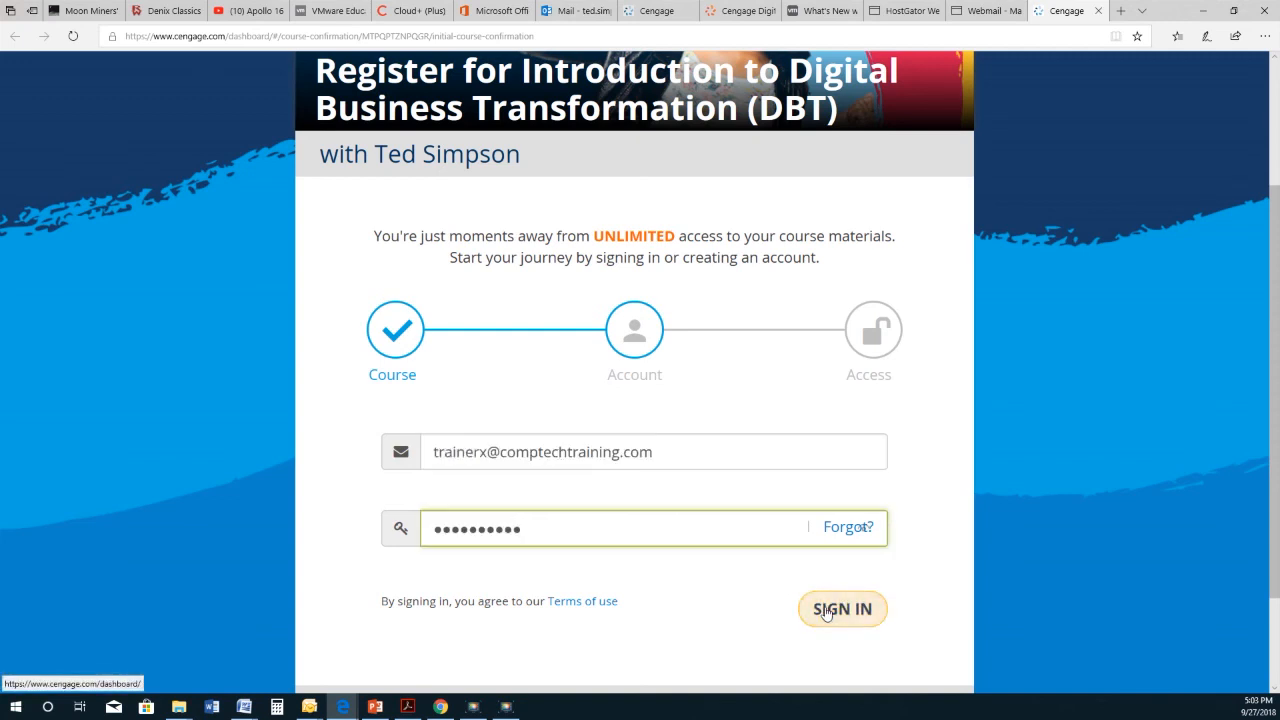
click(827, 611)
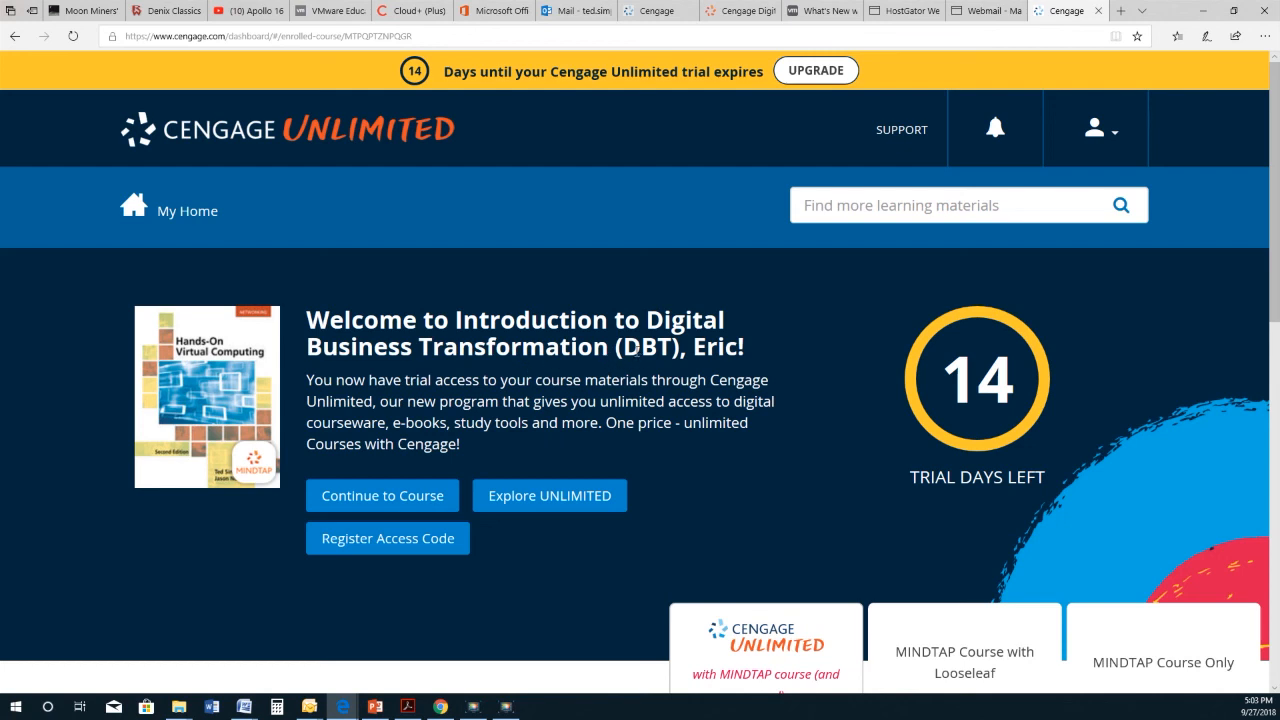
click(419, 505)
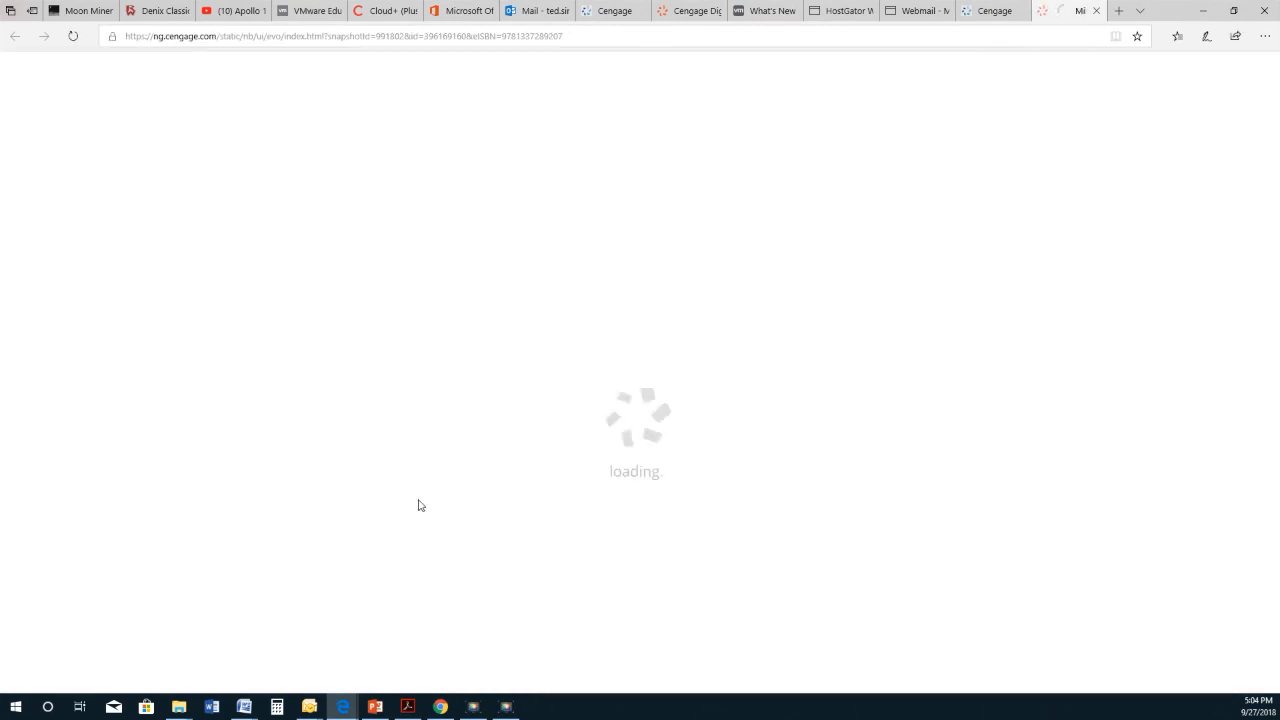
Step: Accept the agreement, close the book information window, and skip the MindTap welcome tour
click(793, 631)
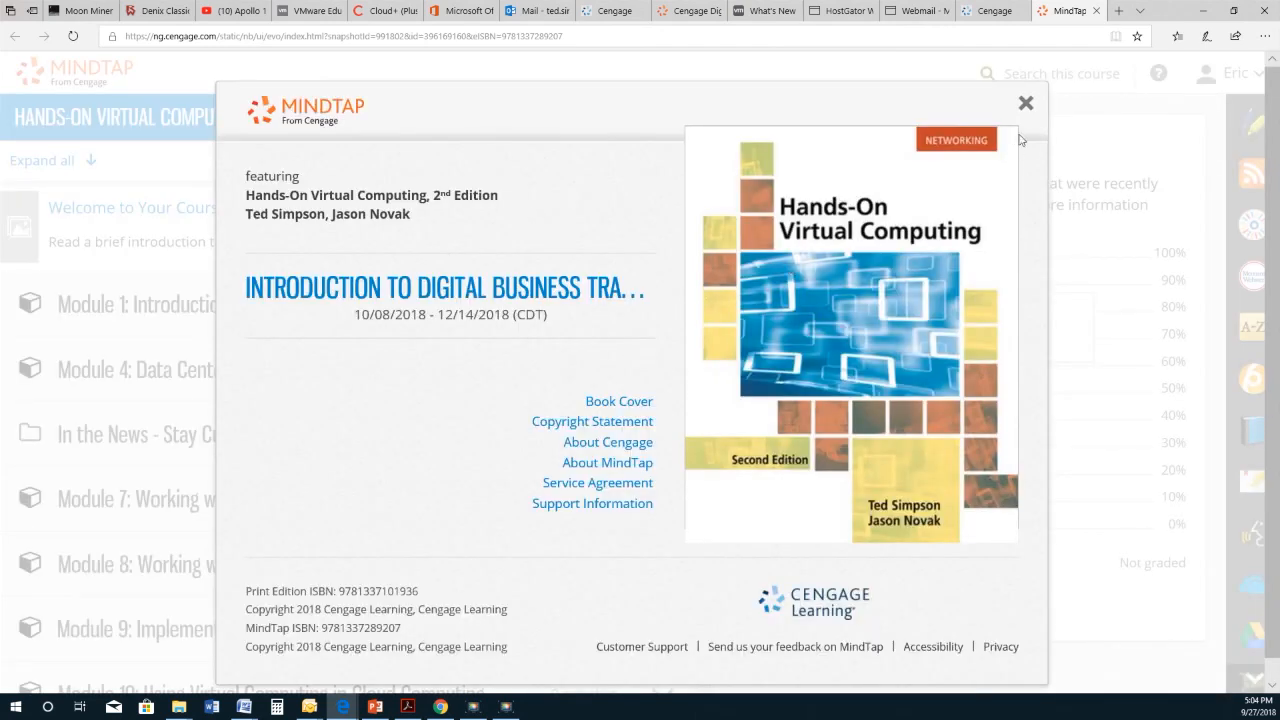
click(1026, 104)
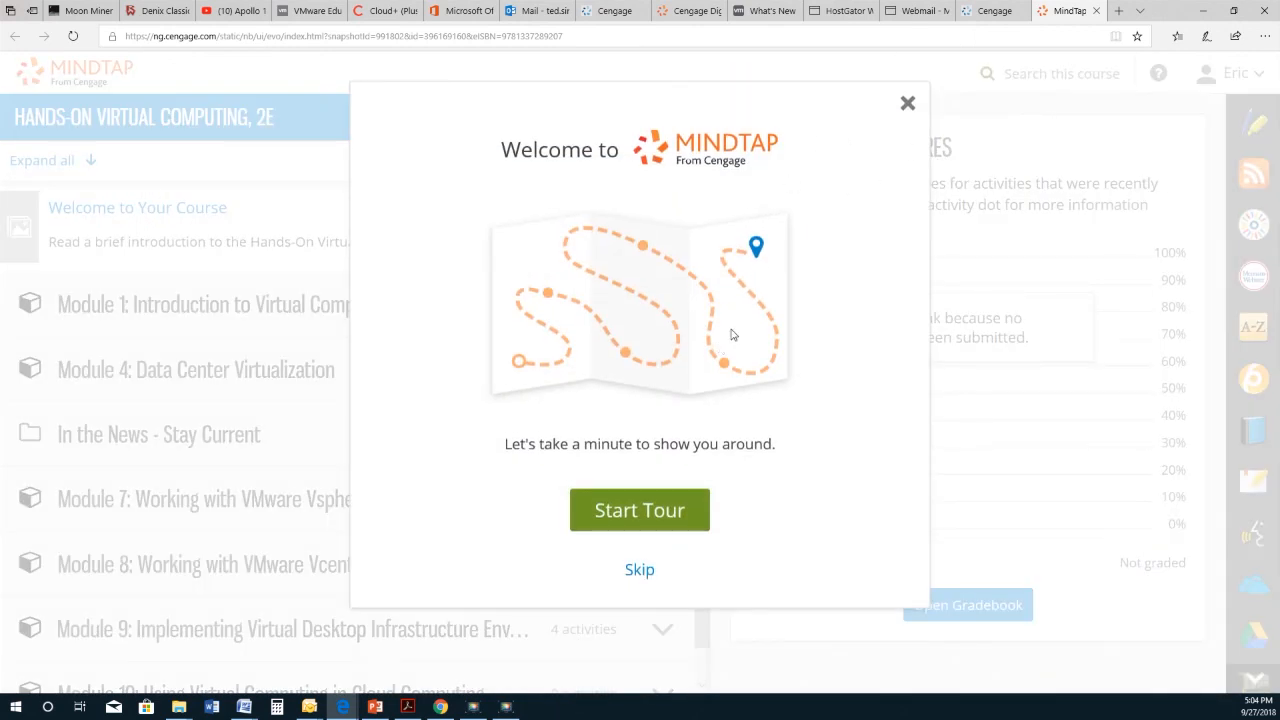
click(640, 570)
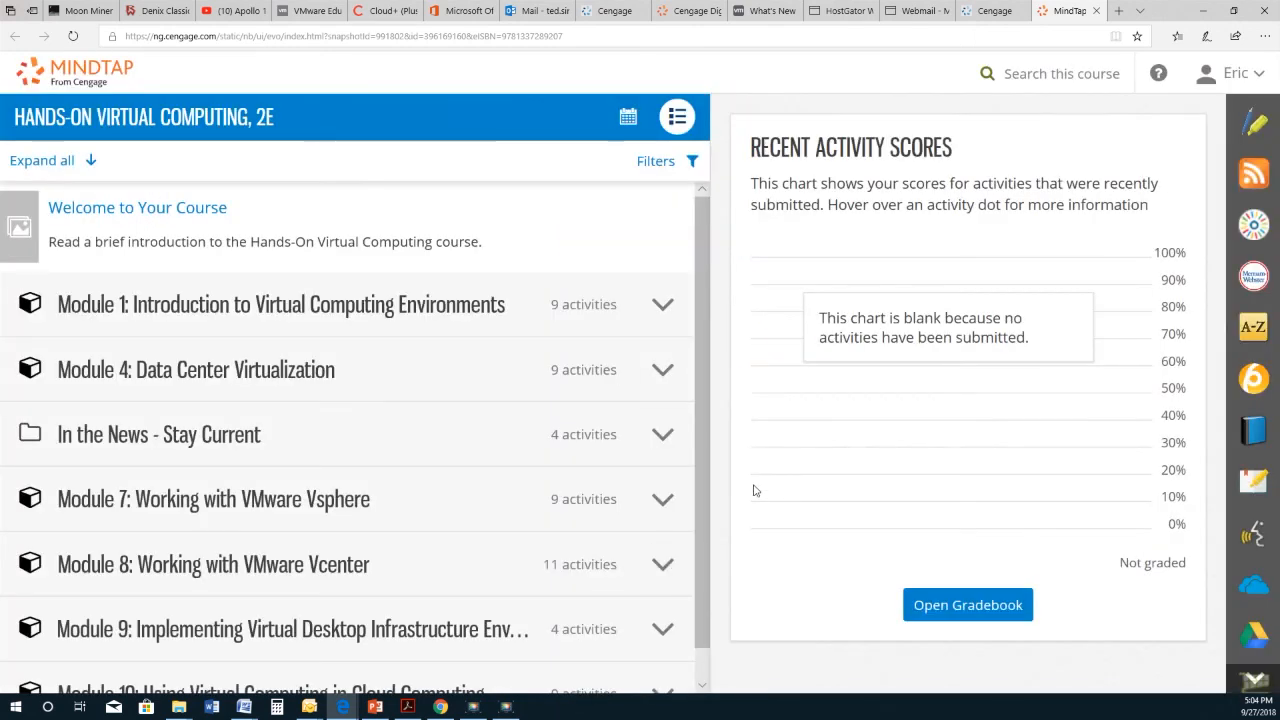
Step: Expand Module 1 to show its Read, Visualize, Activities, Study and Apply folders
scroll(267, 372, down, 1)
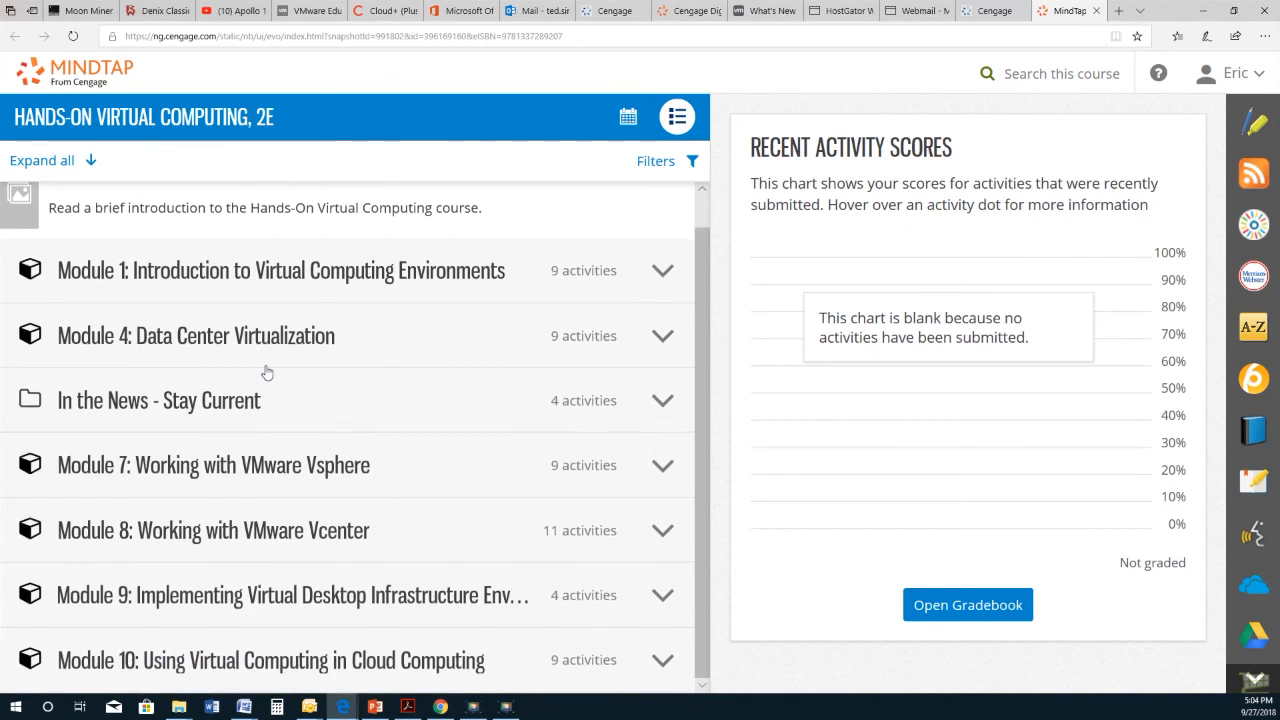
scroll(280, 358, up, 1)
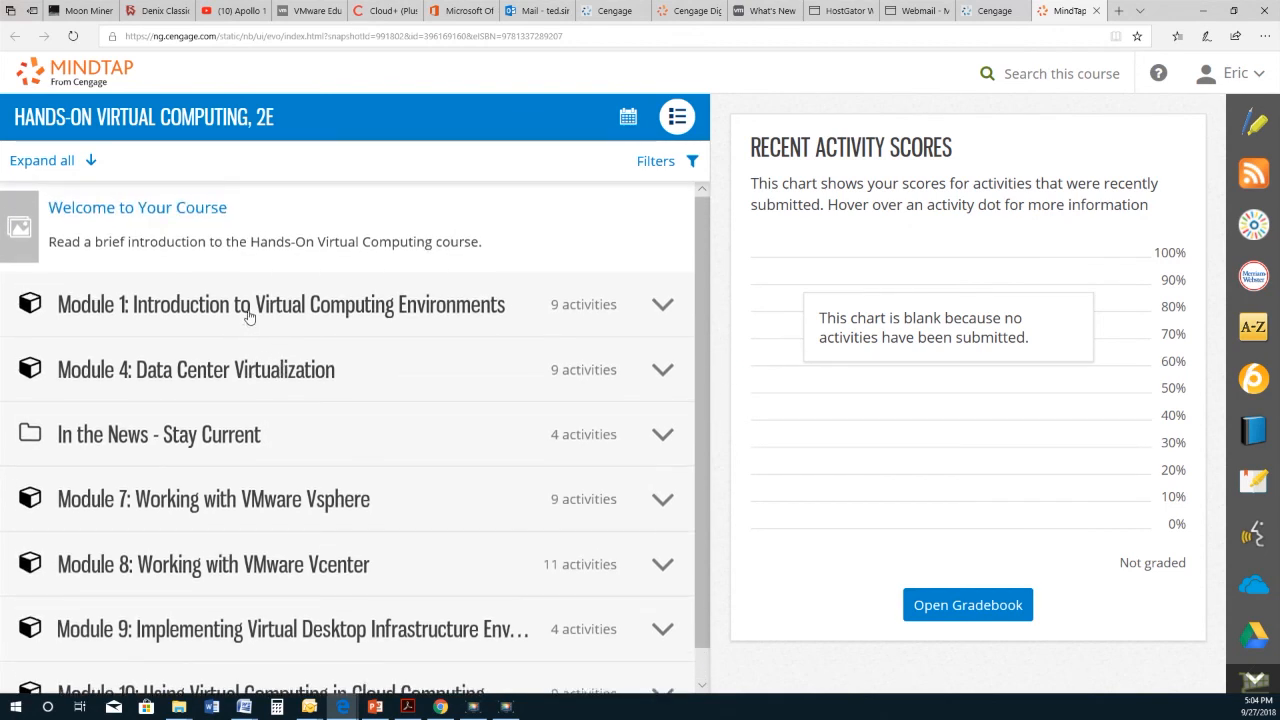
click(663, 306)
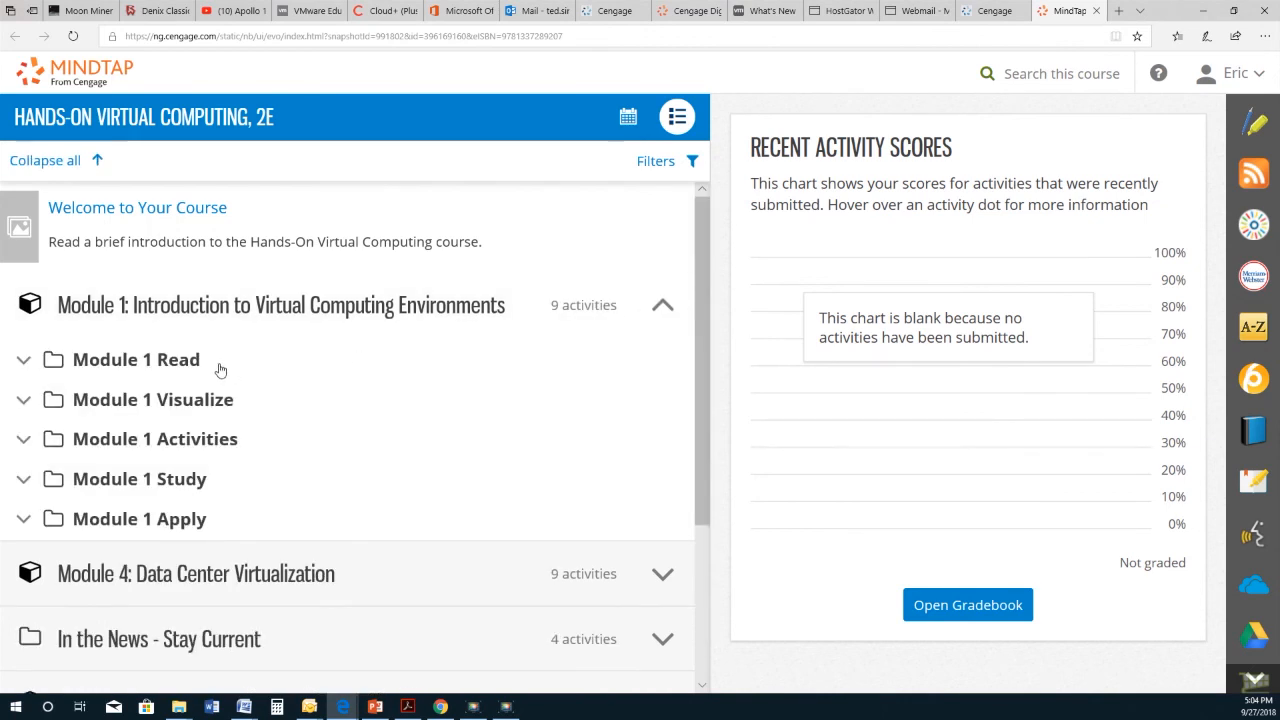